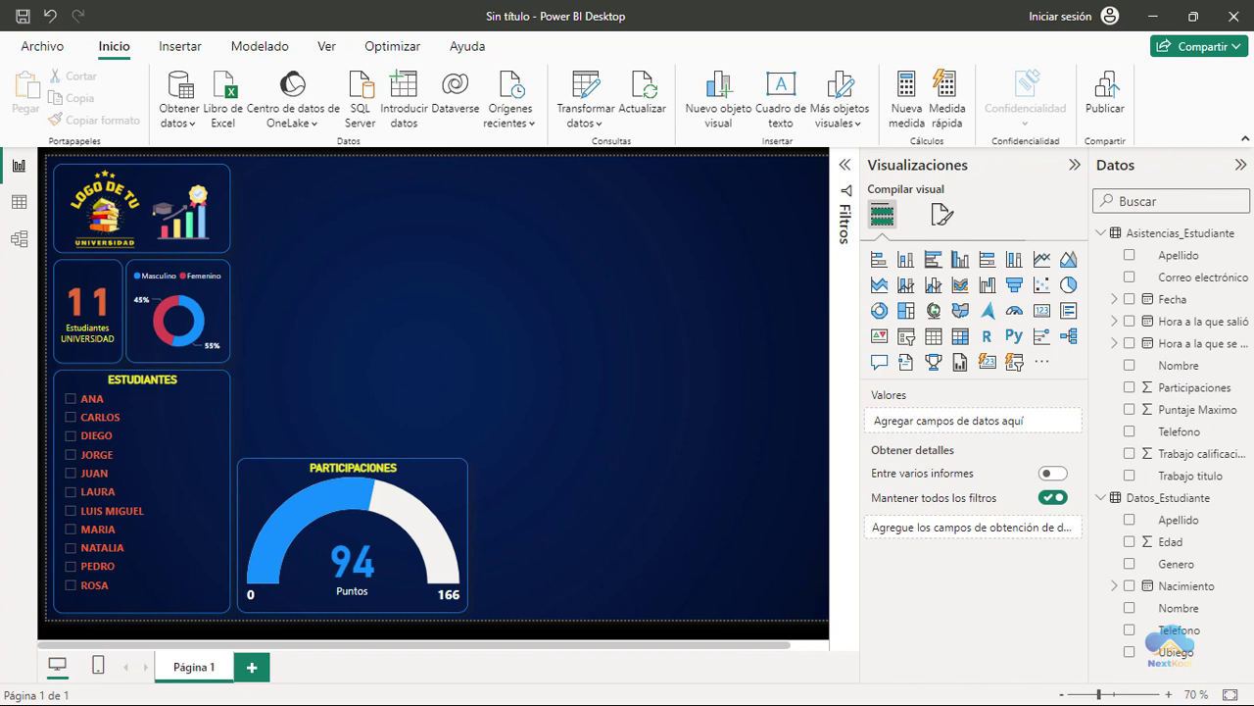
Step: Insert a new slicer across the top, widen it, fill it with Fecha dates and shorten its height
drag(242, 166, 821, 241)
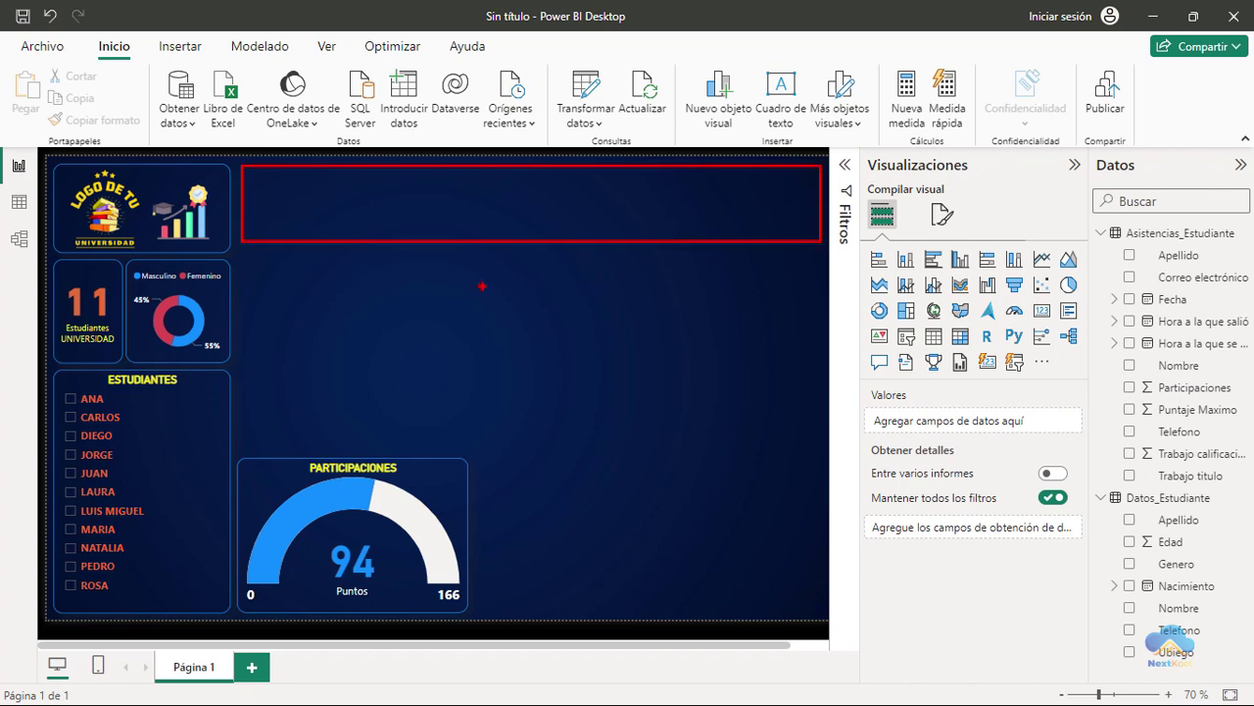
key(Escape)
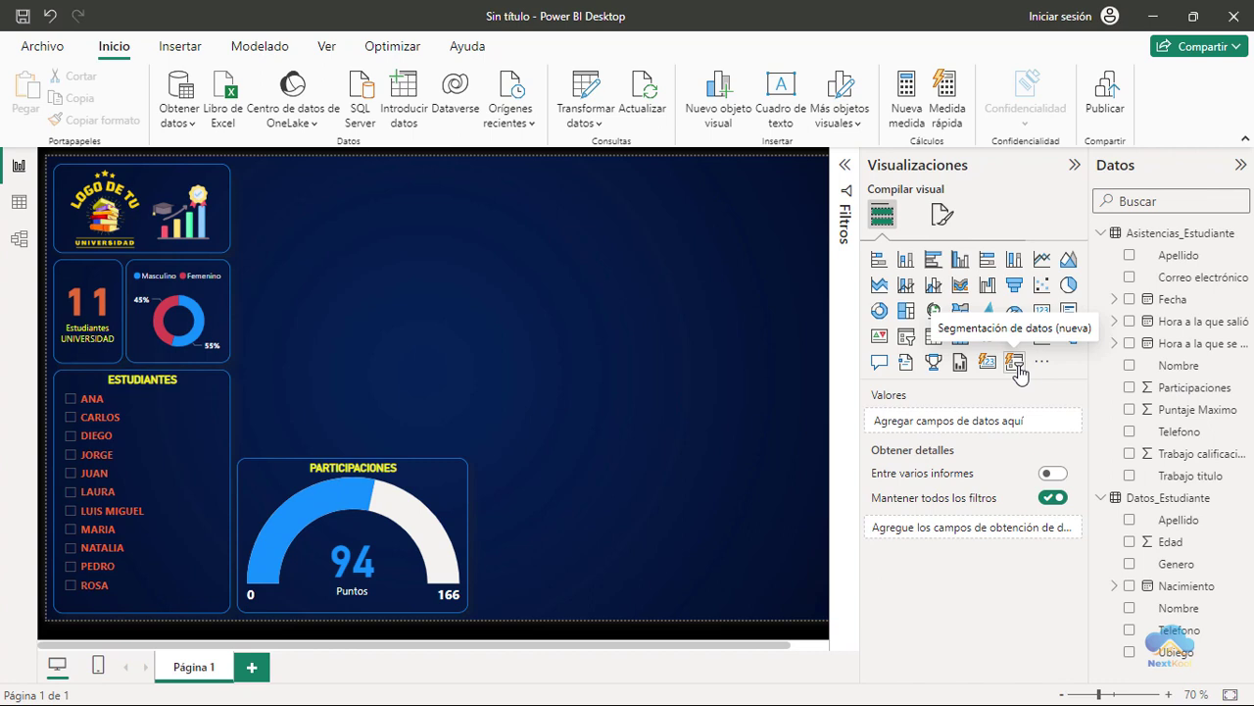
click(1017, 365)
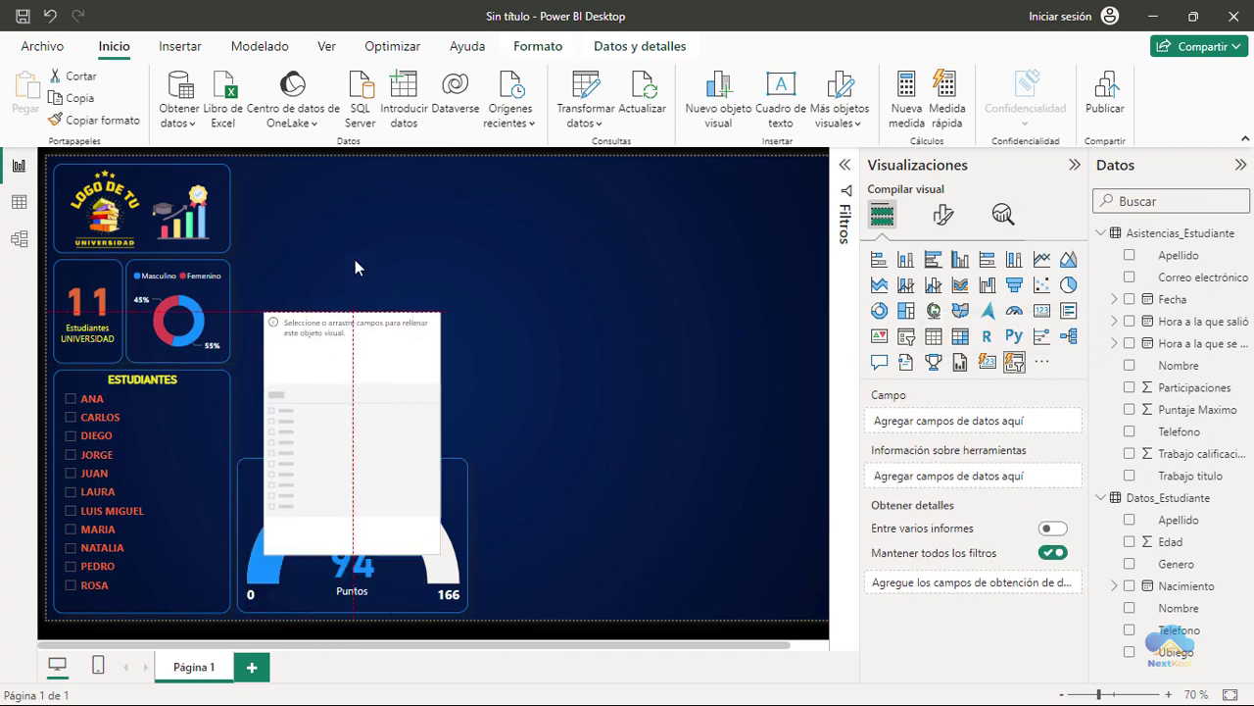
drag(441, 297, 789, 294)
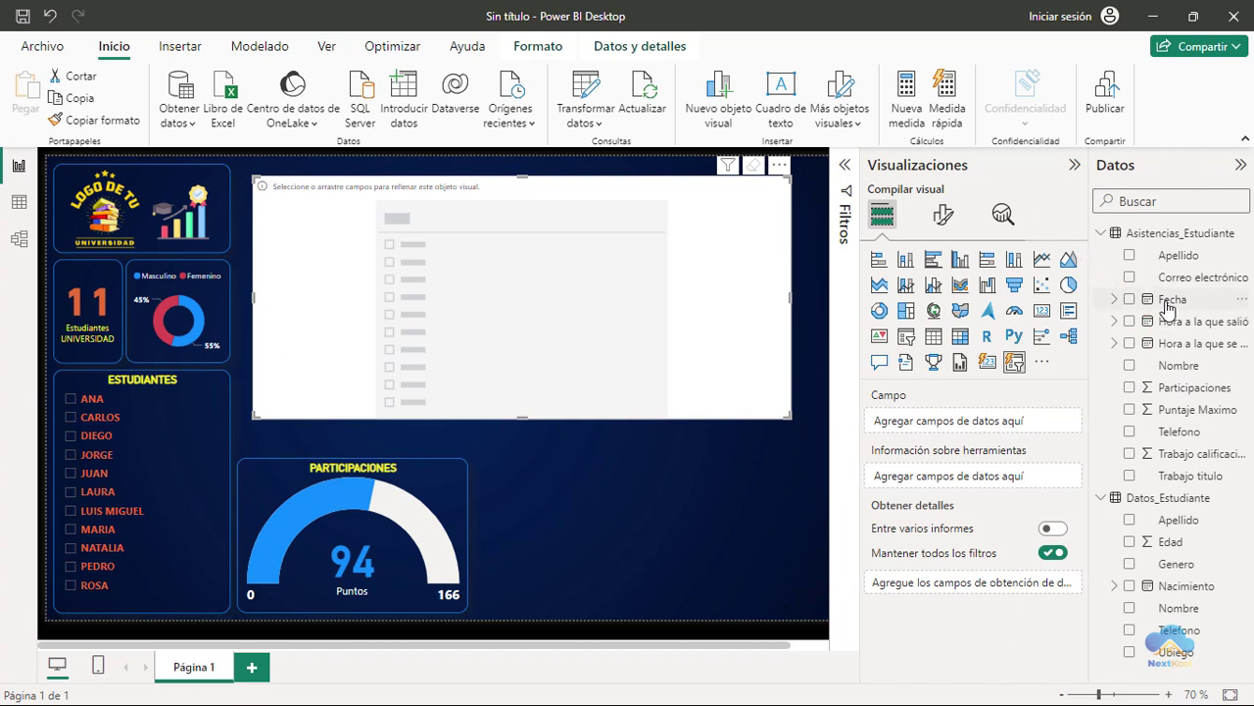
drag(1172, 299, 606, 302)
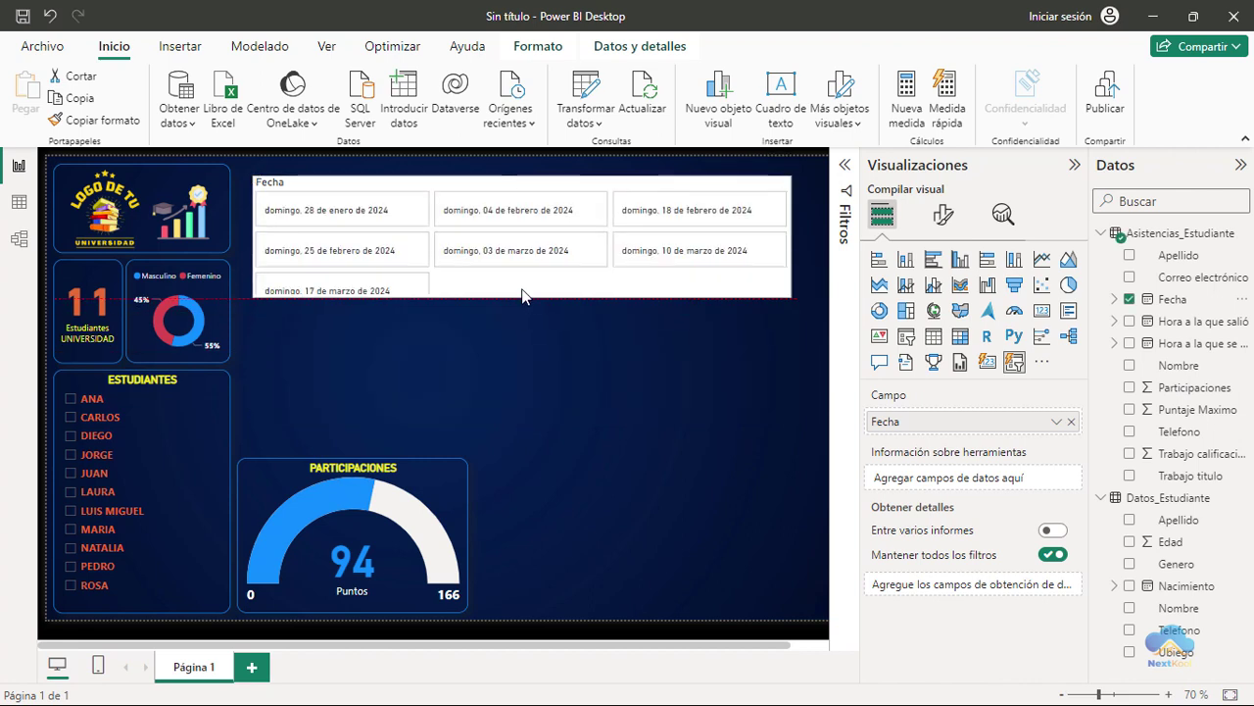
mouse_move(521, 362)
mouse_down()
mouse_move(522, 288)
mouse_move(521, 319)
mouse_up()
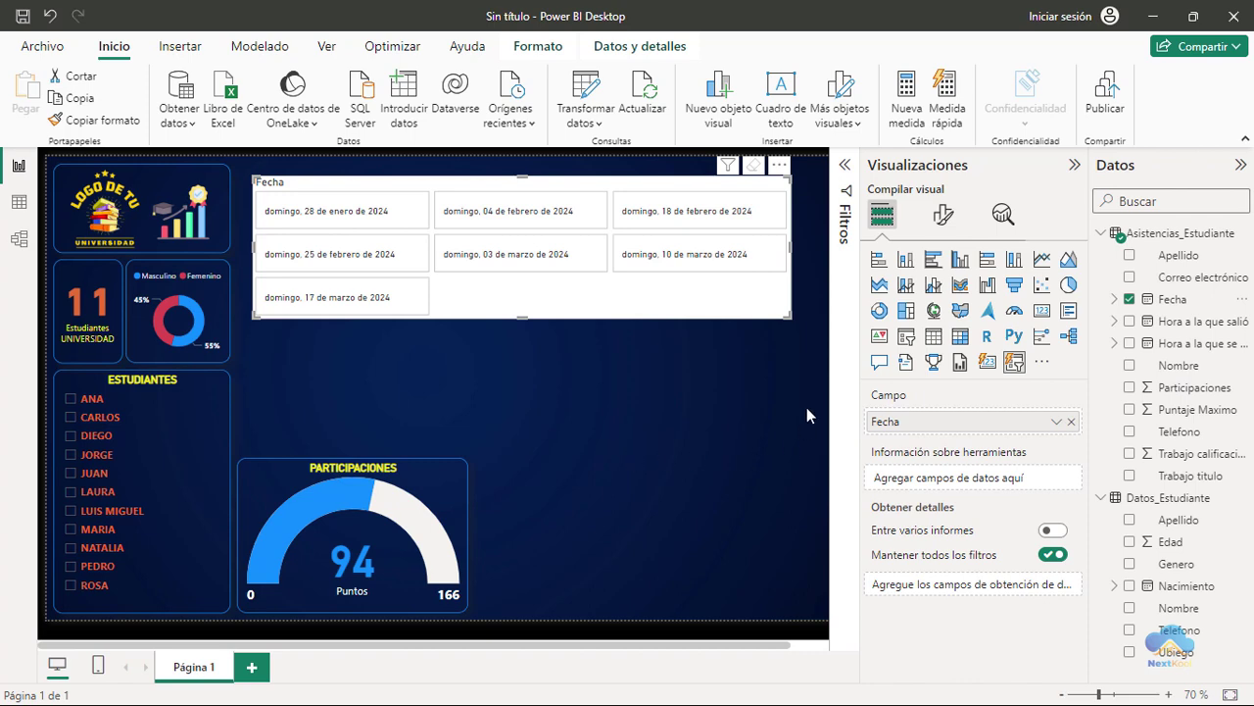
Step: Open the slicer's selection settings and filter to 28 de enero, then 04 de febrero de 2024
click(946, 219)
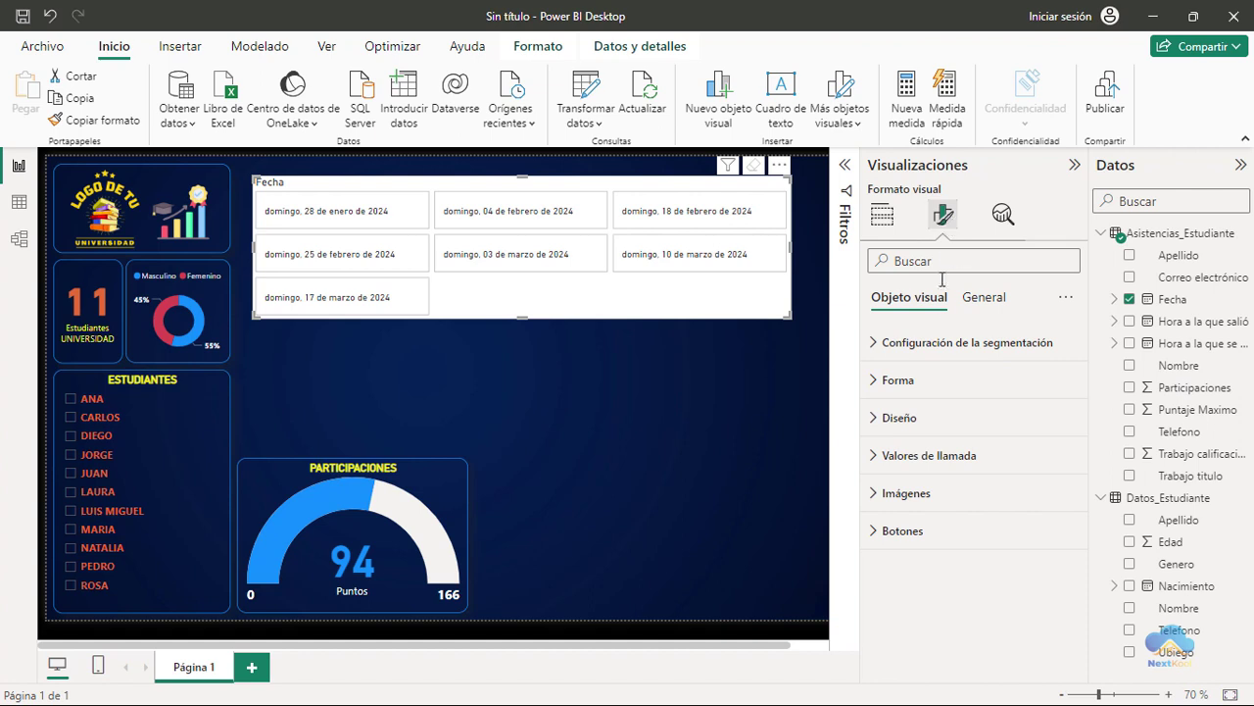
click(876, 345)
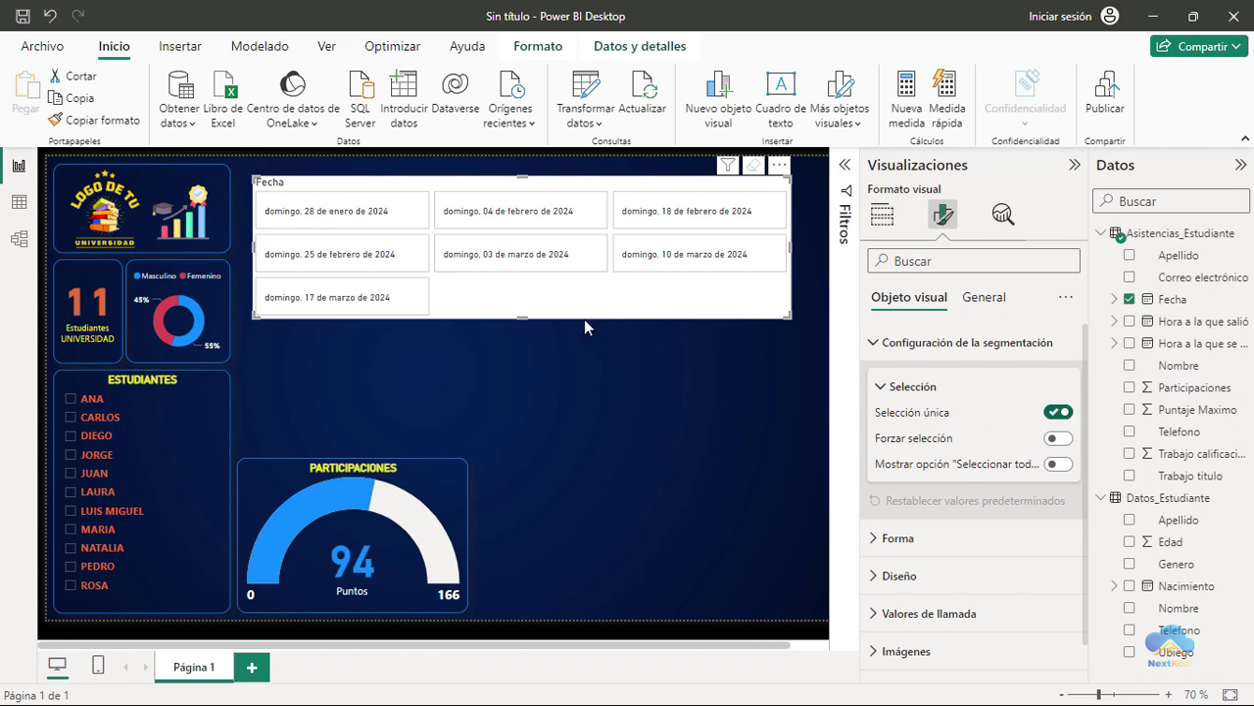
click(362, 222)
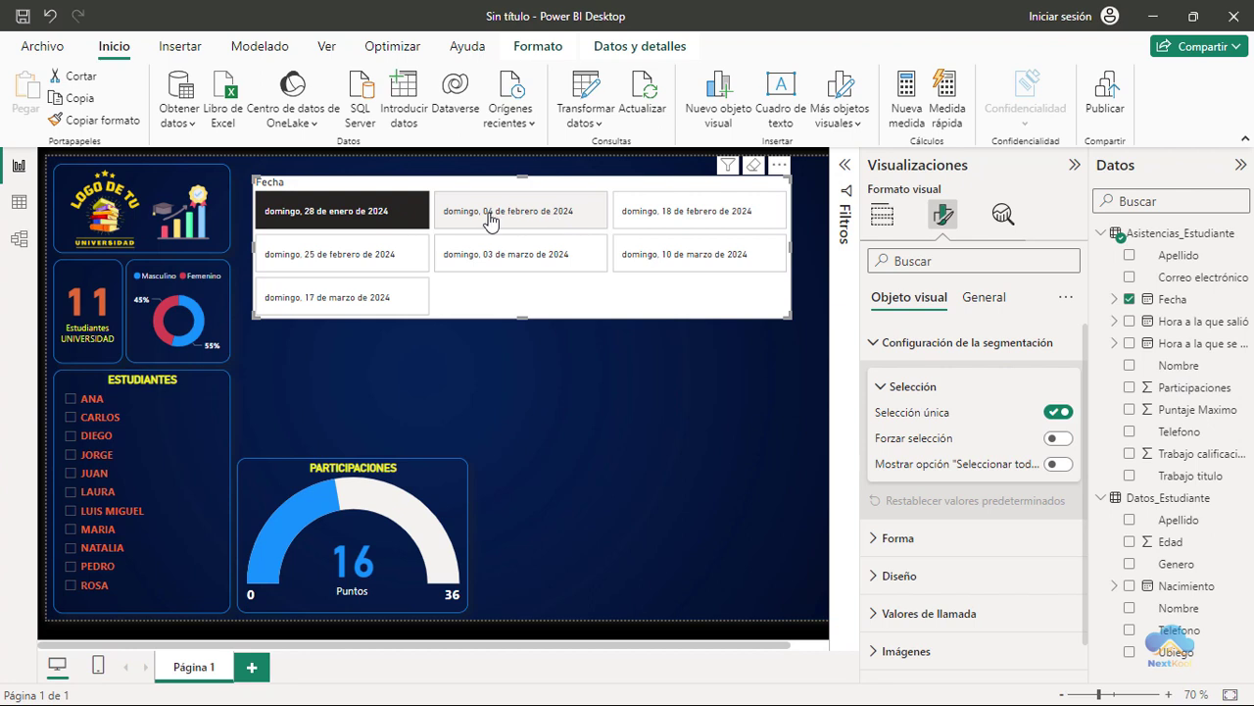
click(520, 222)
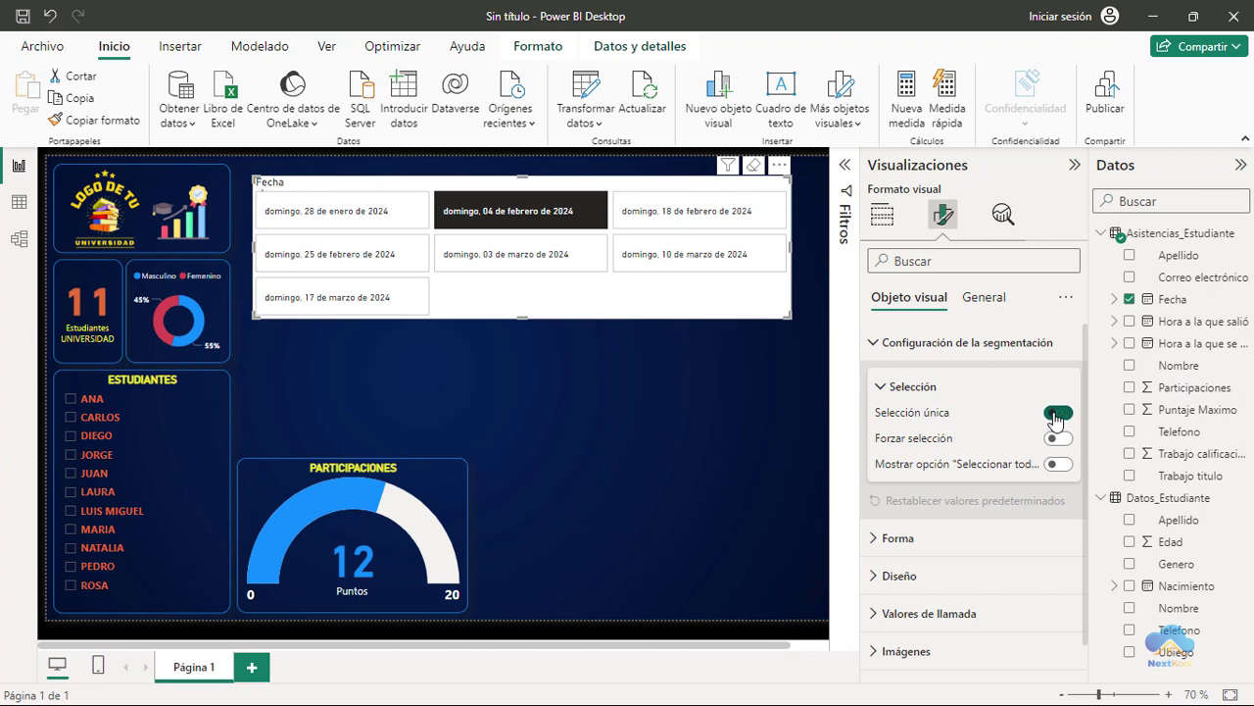
Step: Turn off Selección única and add 18 and 25 de febrero de 2024 to the selection
click(1057, 416)
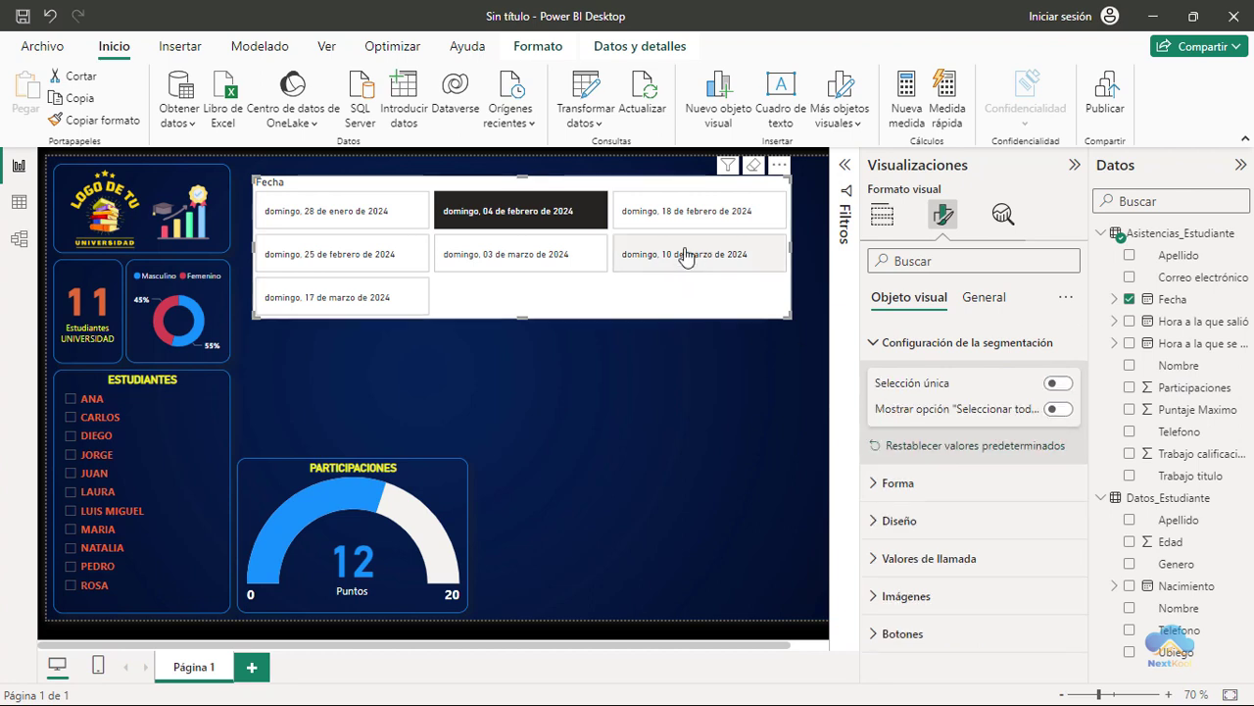
click(676, 212)
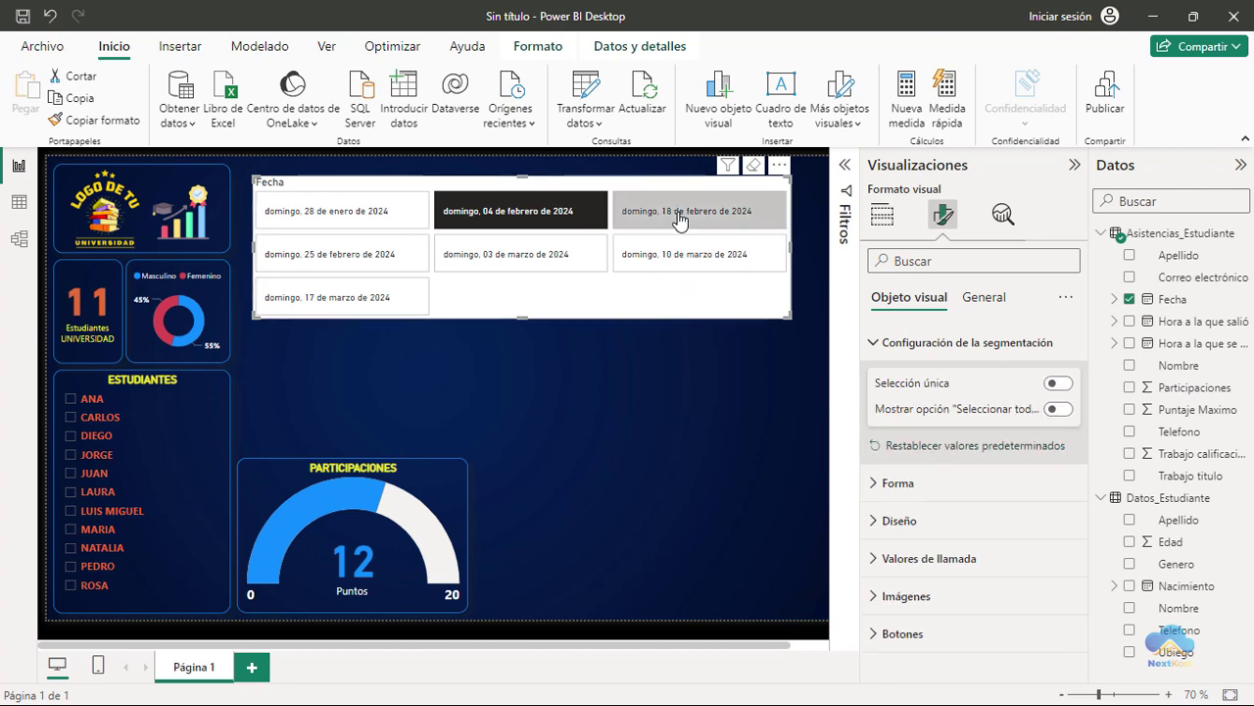
click(358, 262)
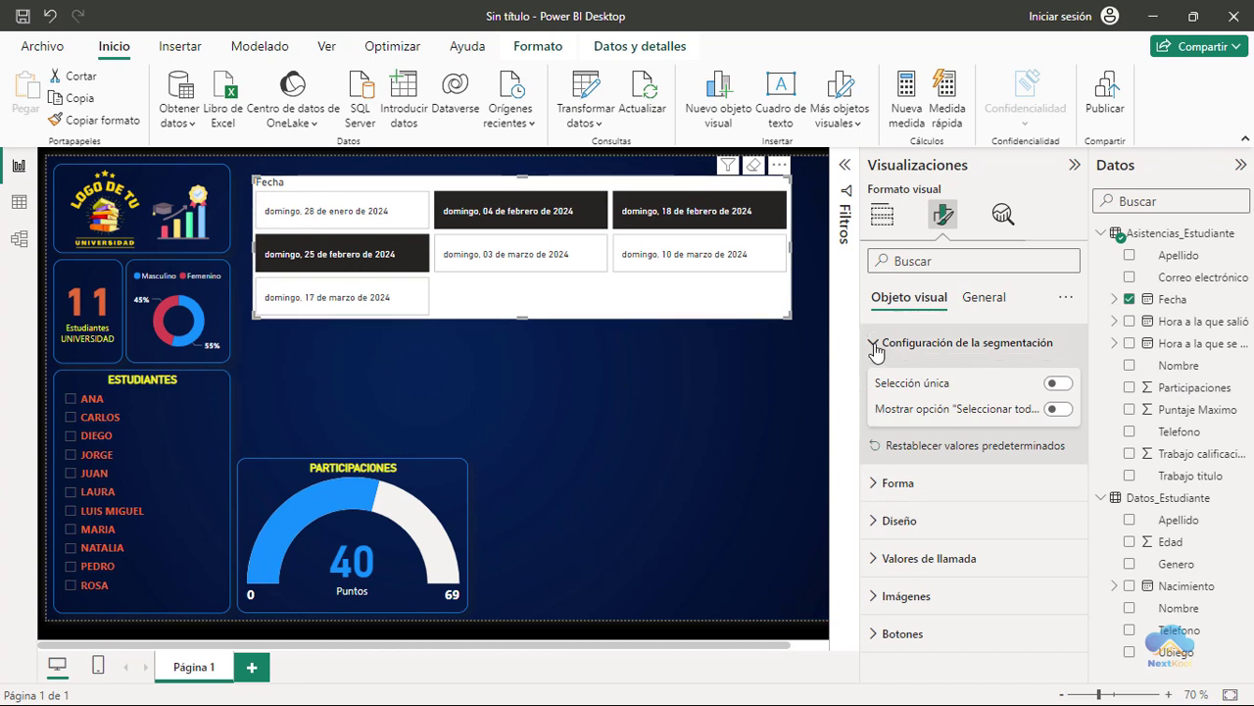
click(875, 344)
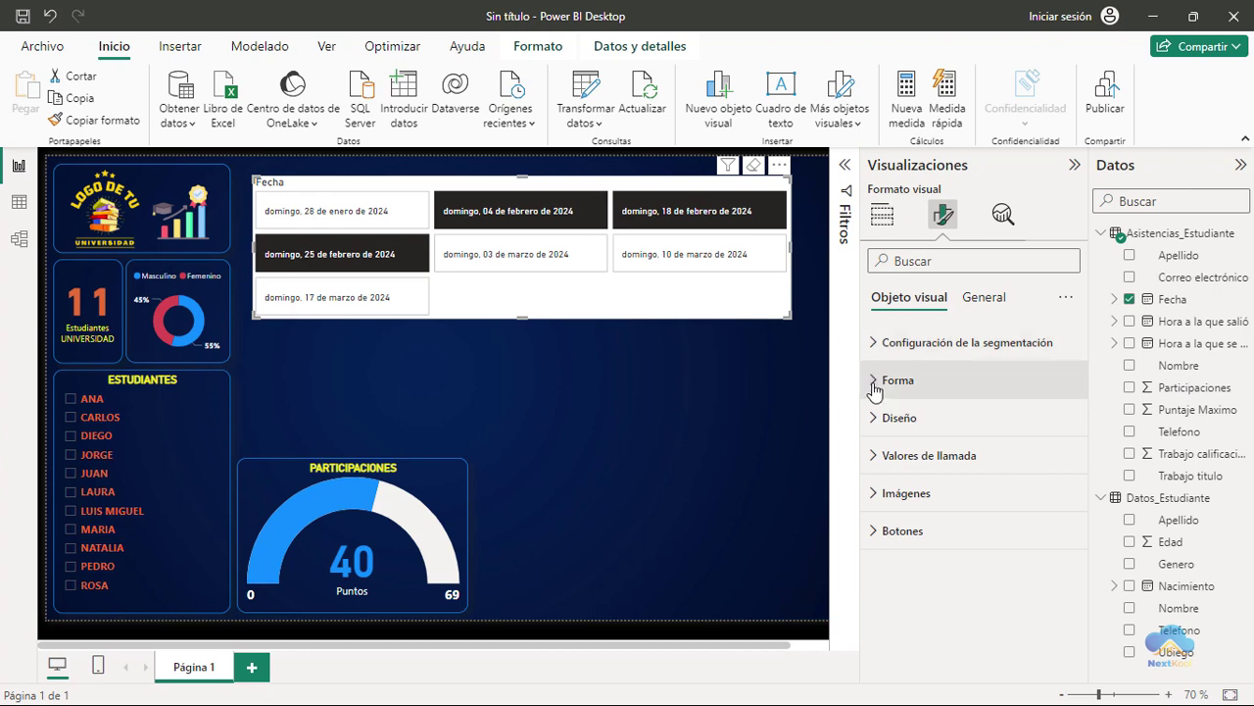
Step: Set the date buttons' shape to Rectángulo redondeado with a 15 px corner radius
click(875, 390)
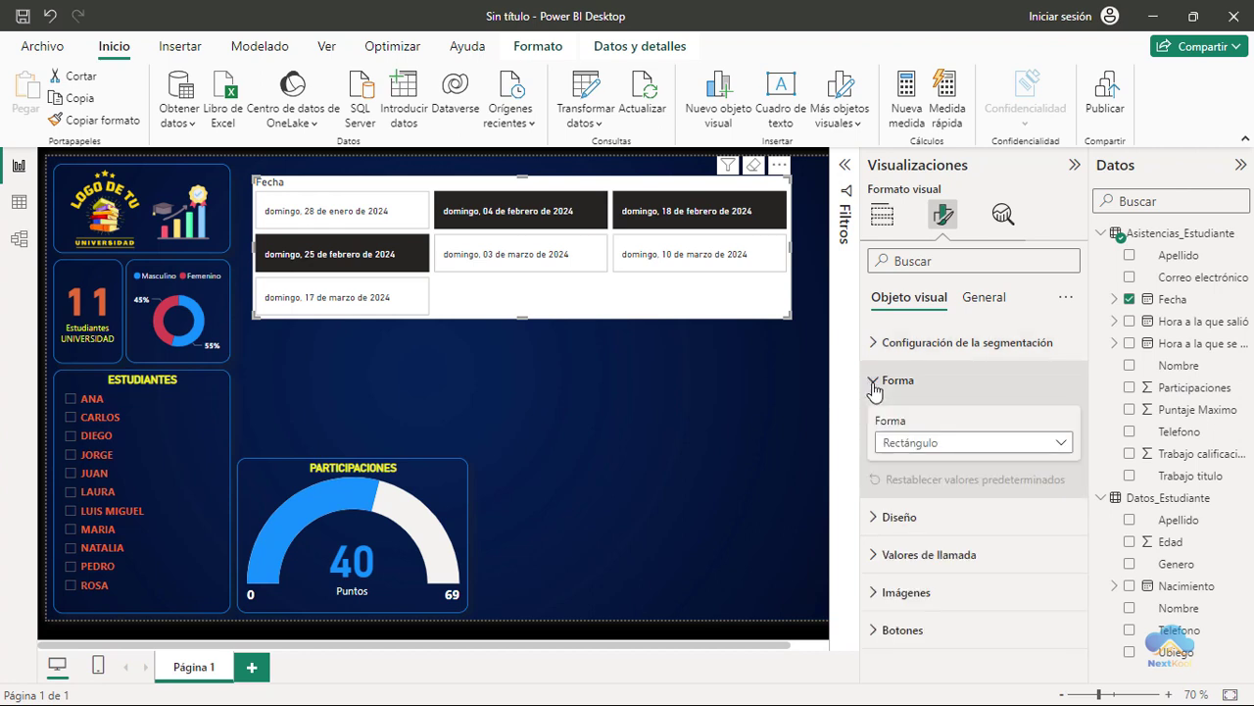
click(1058, 446)
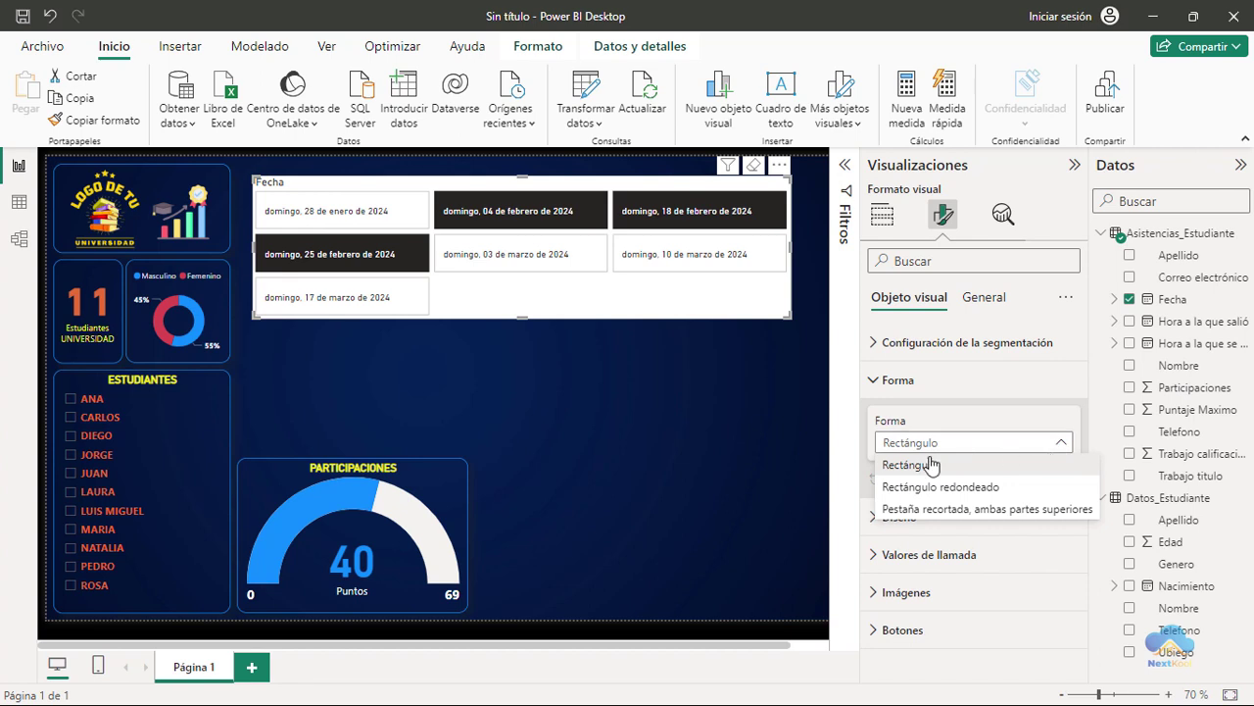
click(997, 487)
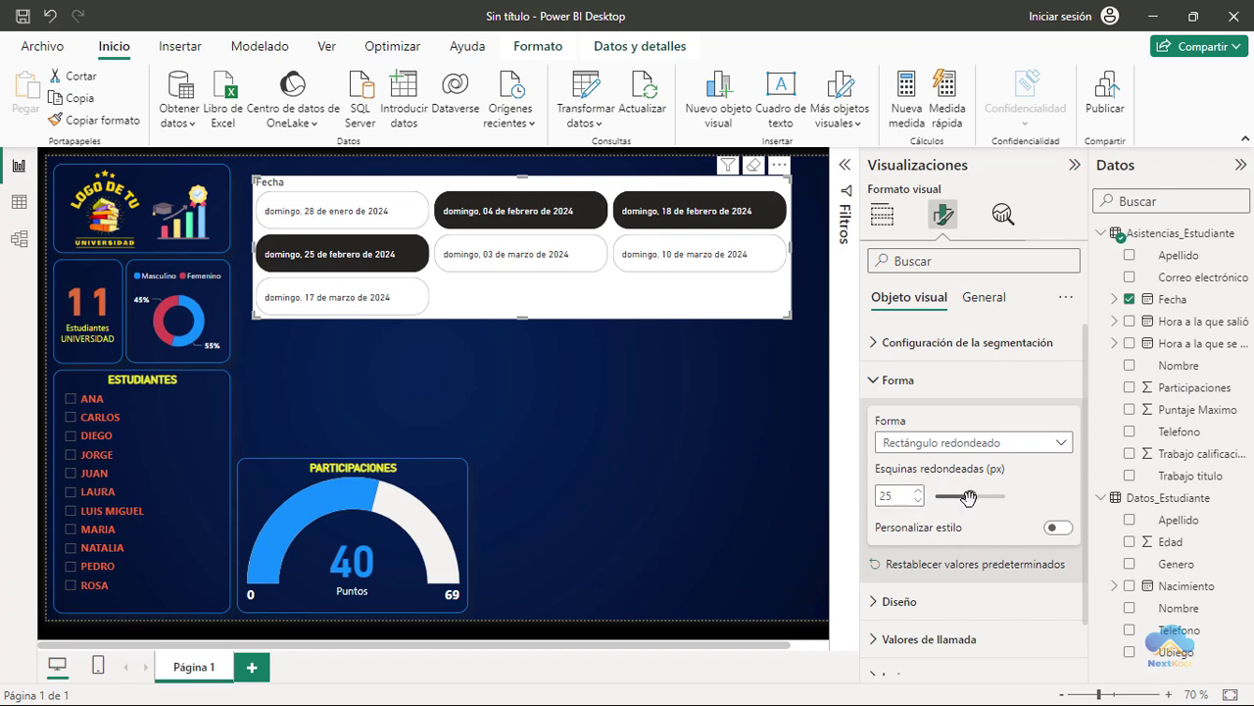
drag(968, 497, 956, 498)
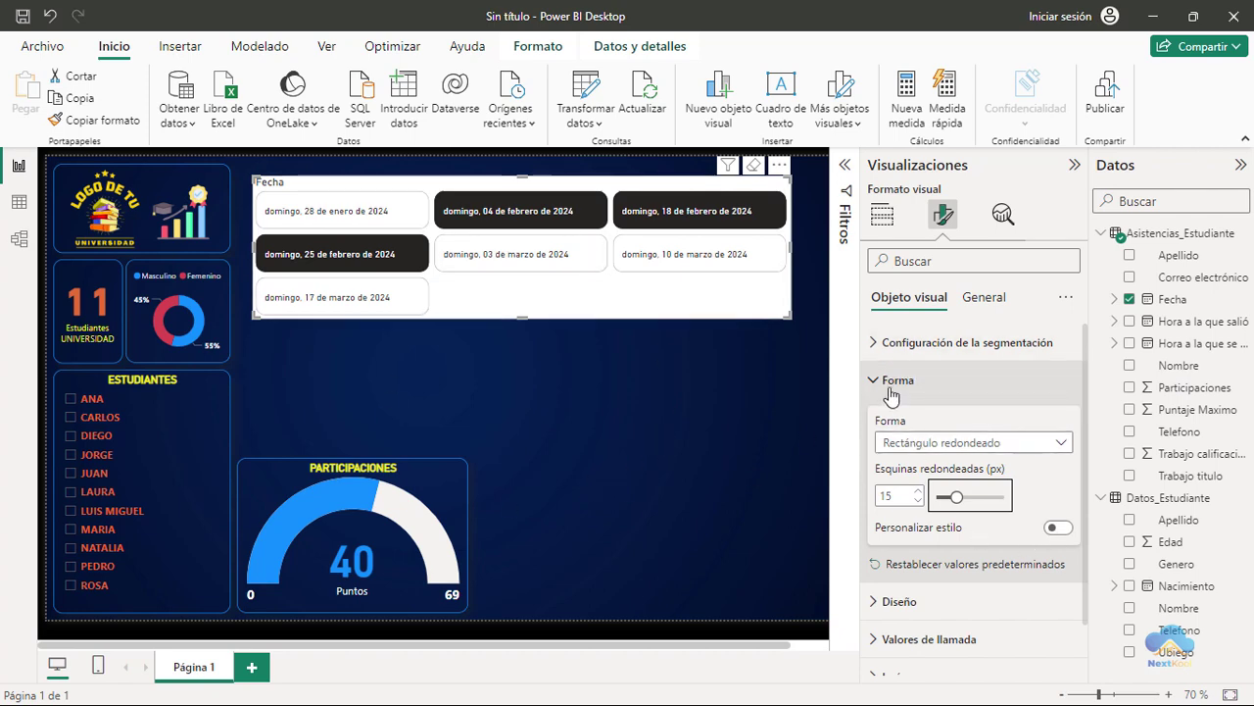
click(892, 385)
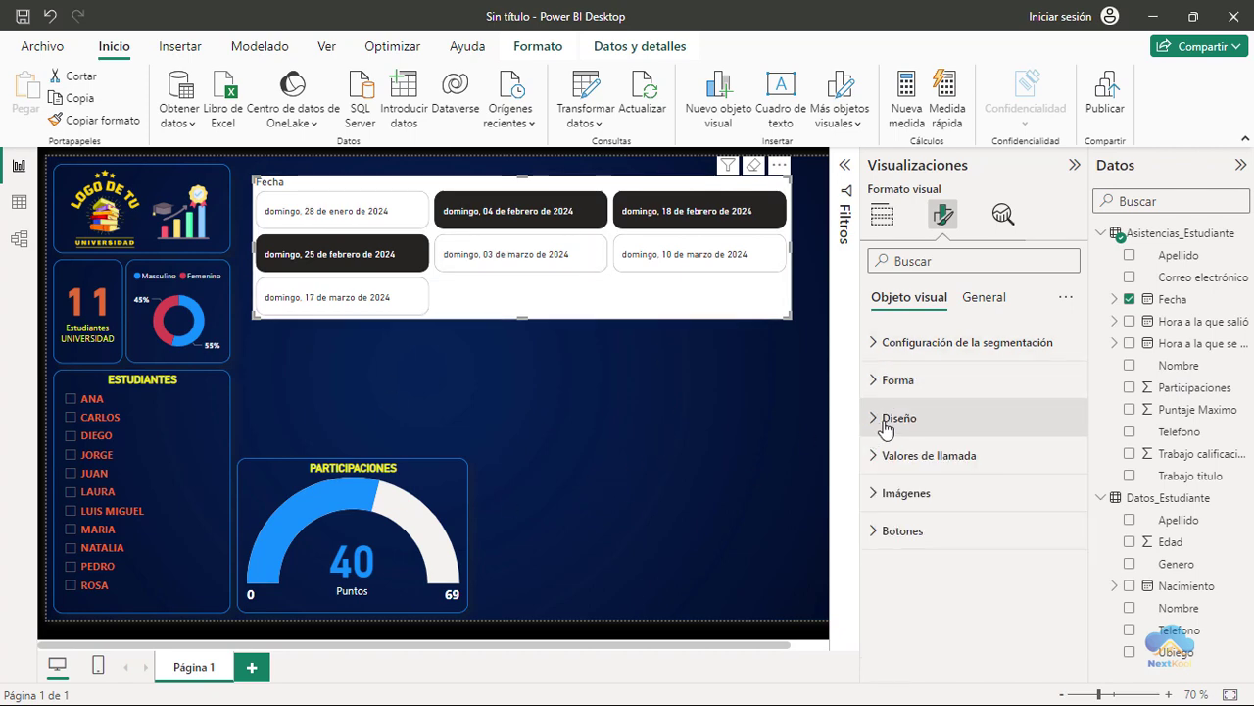
click(880, 428)
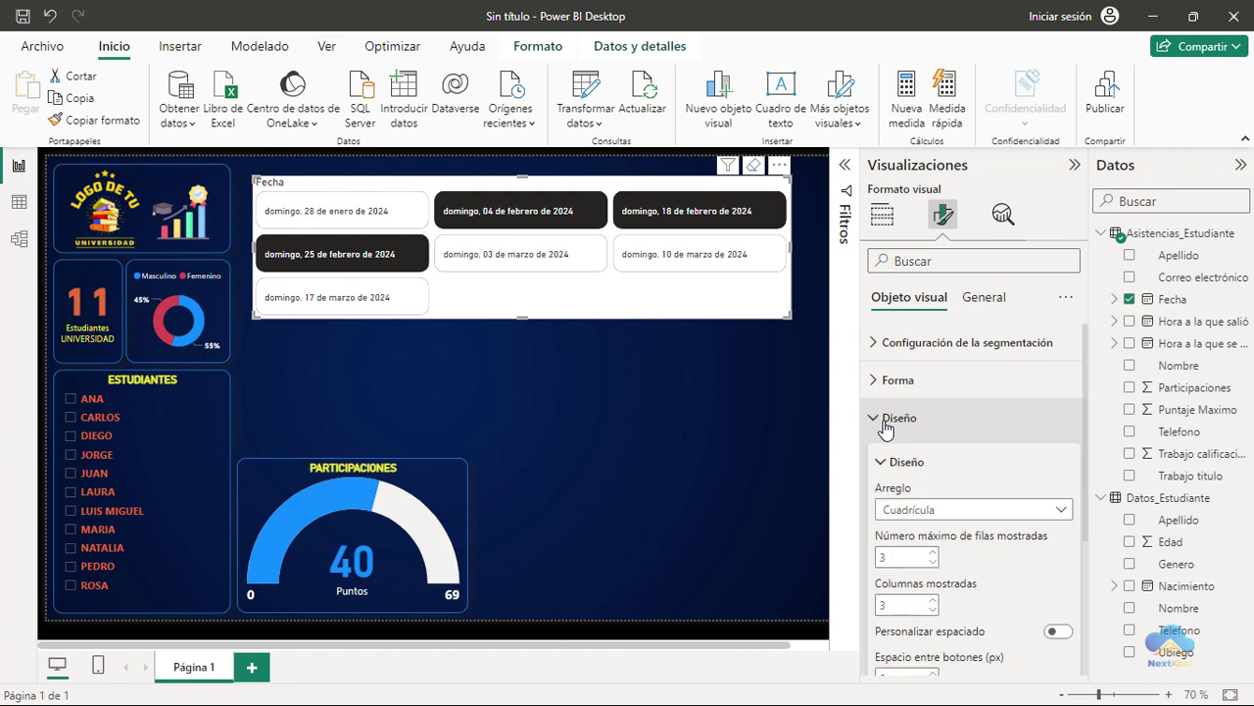
click(1056, 514)
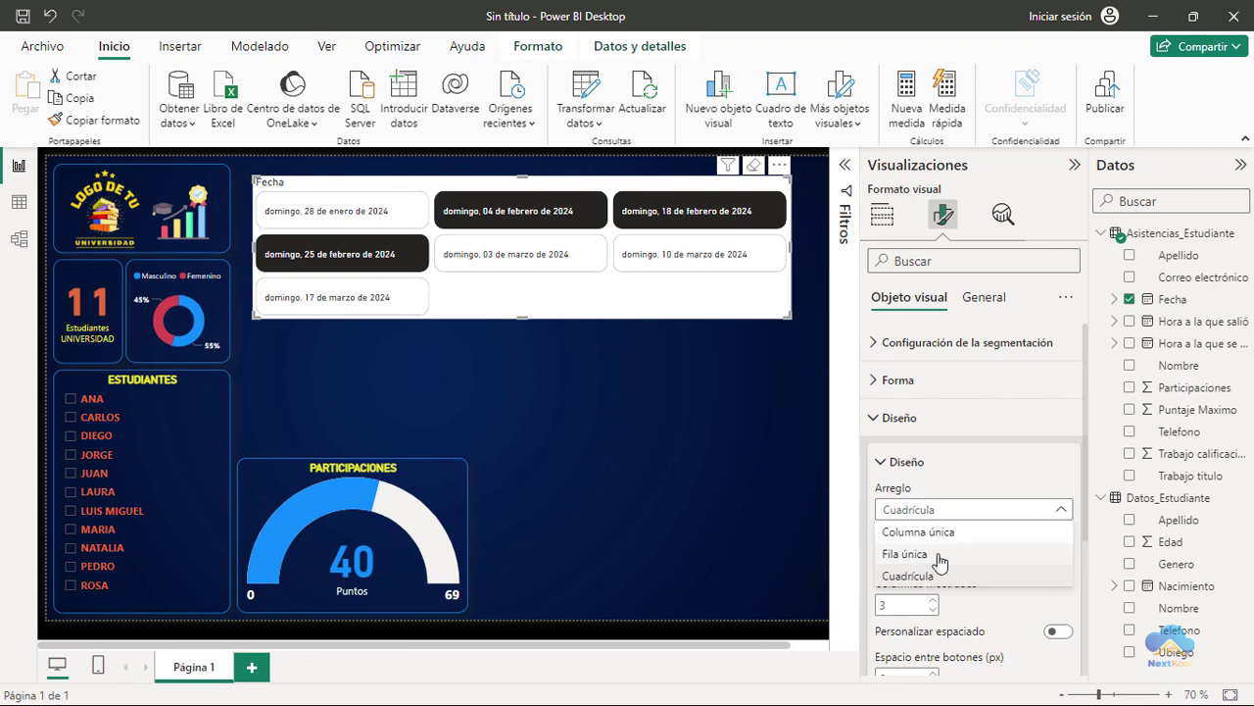
key(Escape)
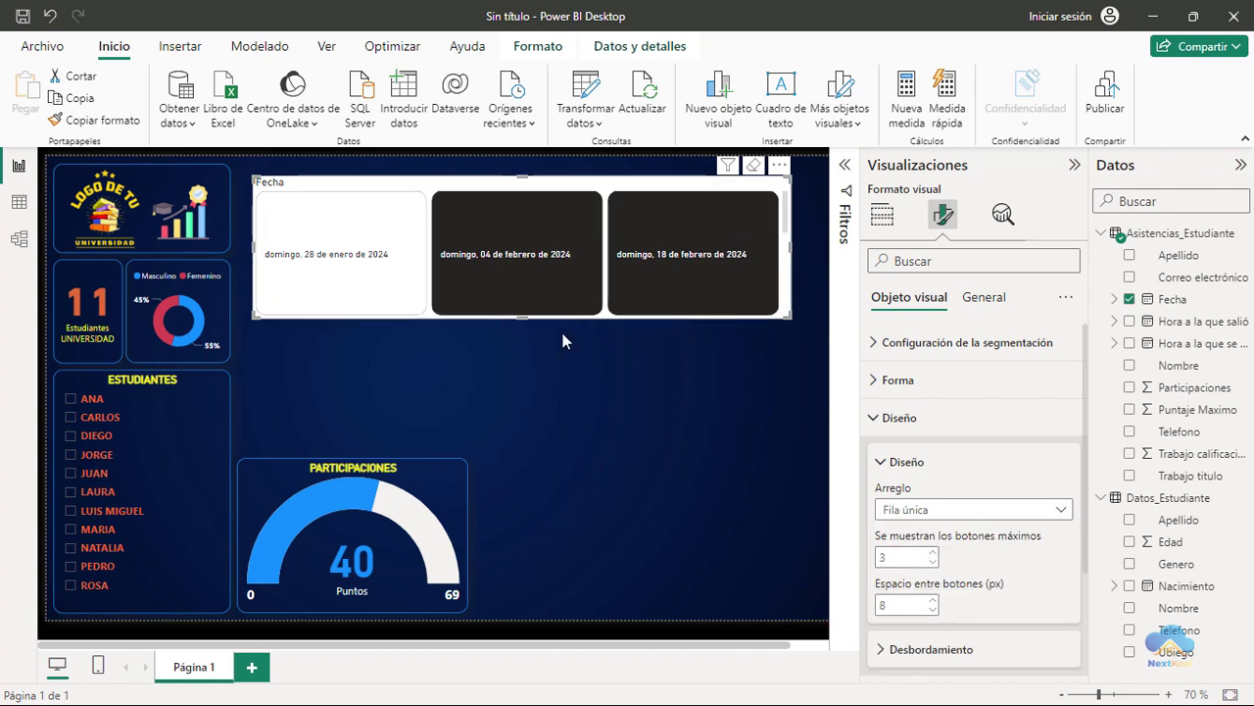
drag(526, 319, 523, 238)
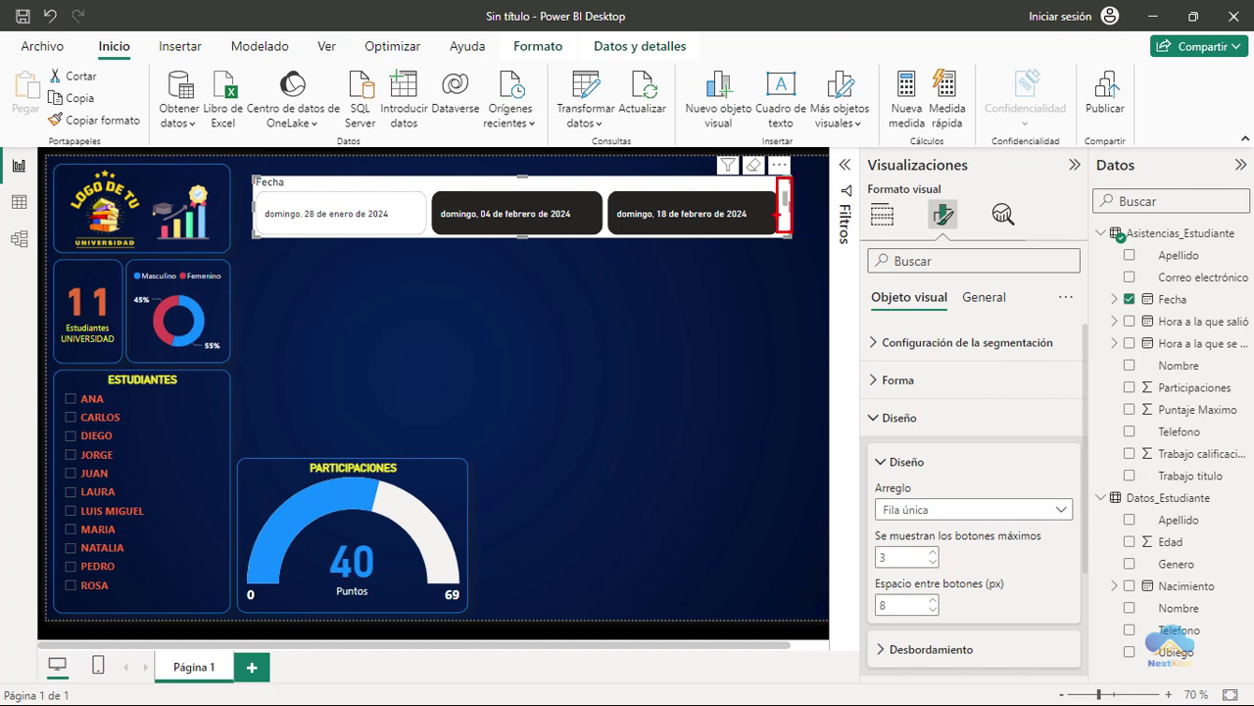
scroll(639, 203, down, 1)
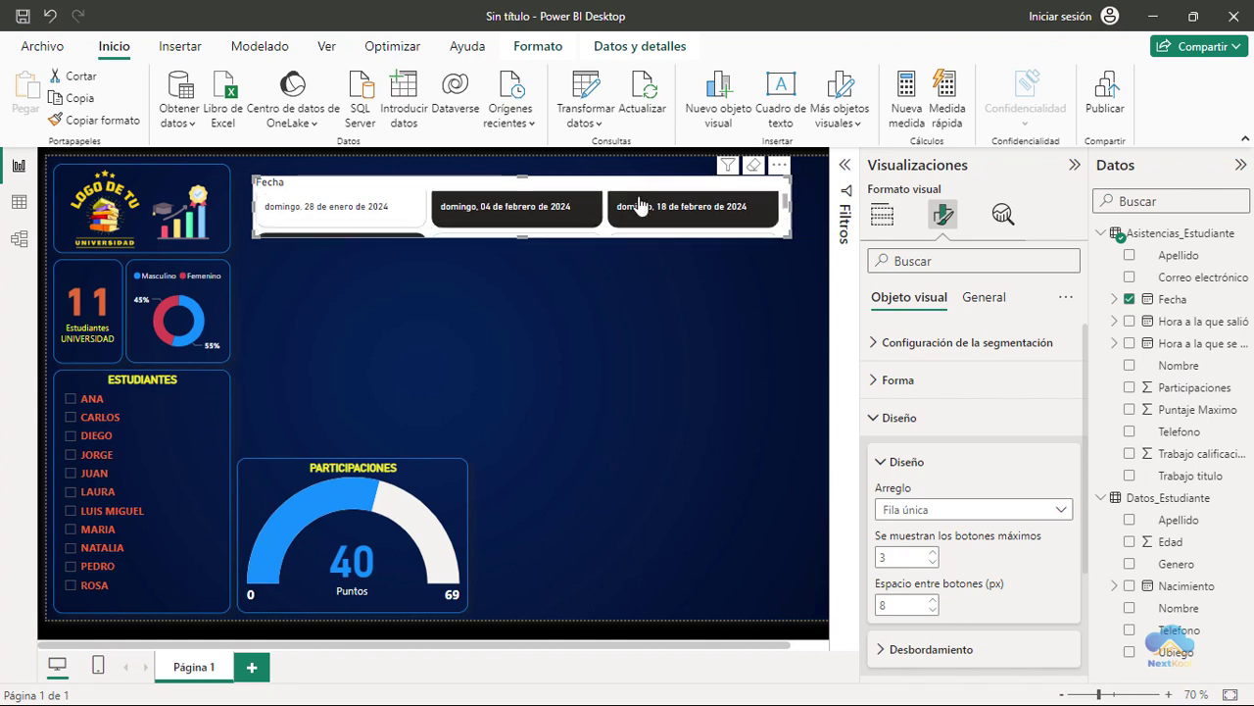
scroll(638, 208, down, 2)
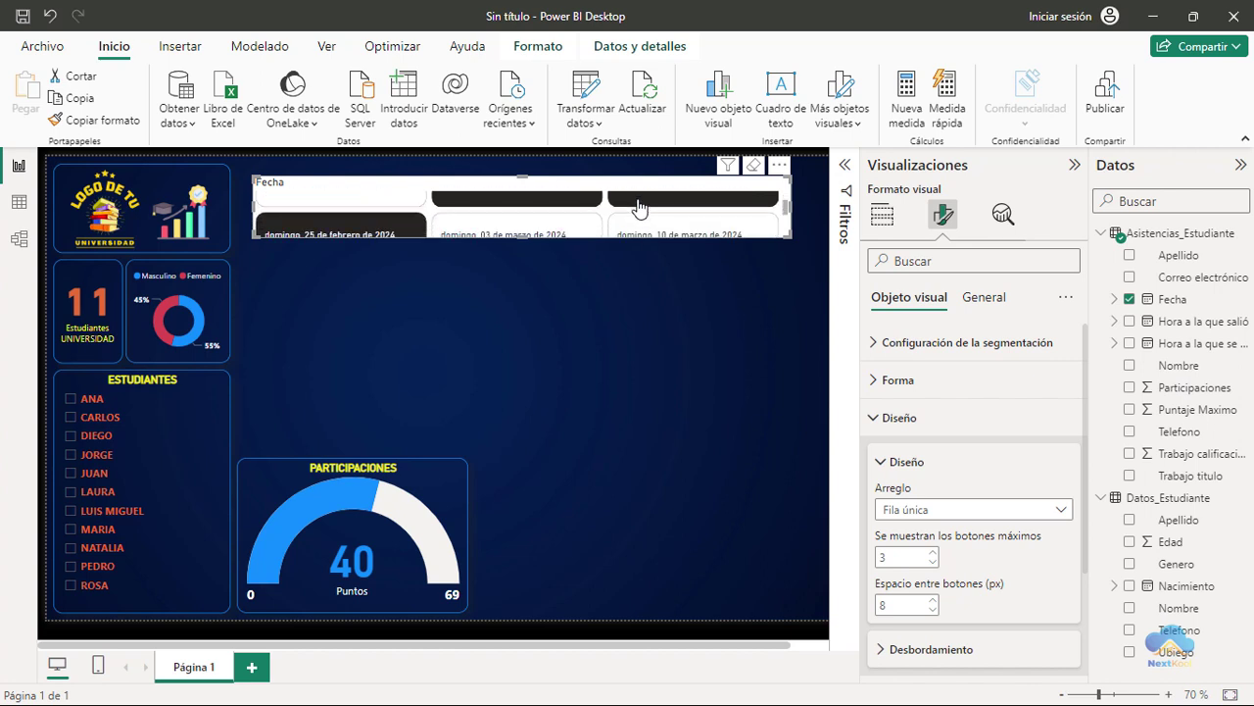
scroll(639, 208, down, 2)
scroll(639, 206, down, 2)
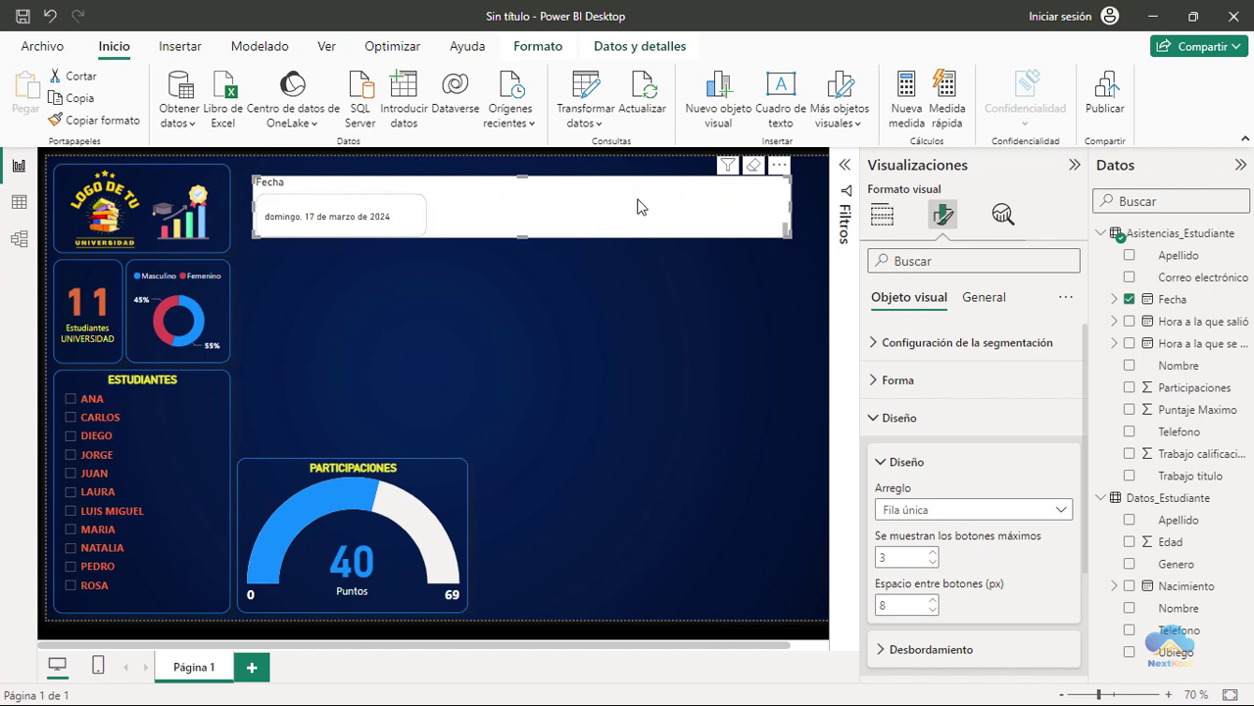
scroll(638, 208, up, 3)
scroll(641, 204, up, 2)
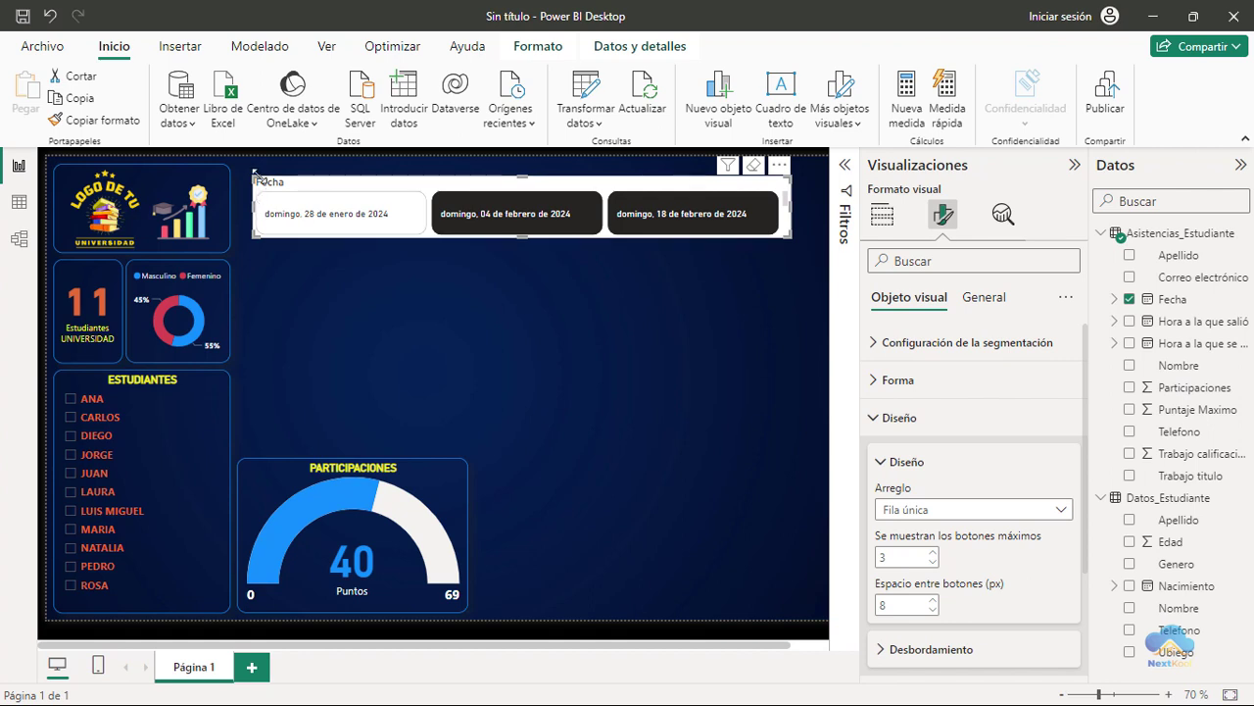
Step: Set 'Se muestran los botones máximos' to 8 so all seven dates fit in one row
drag(870, 529, 1049, 571)
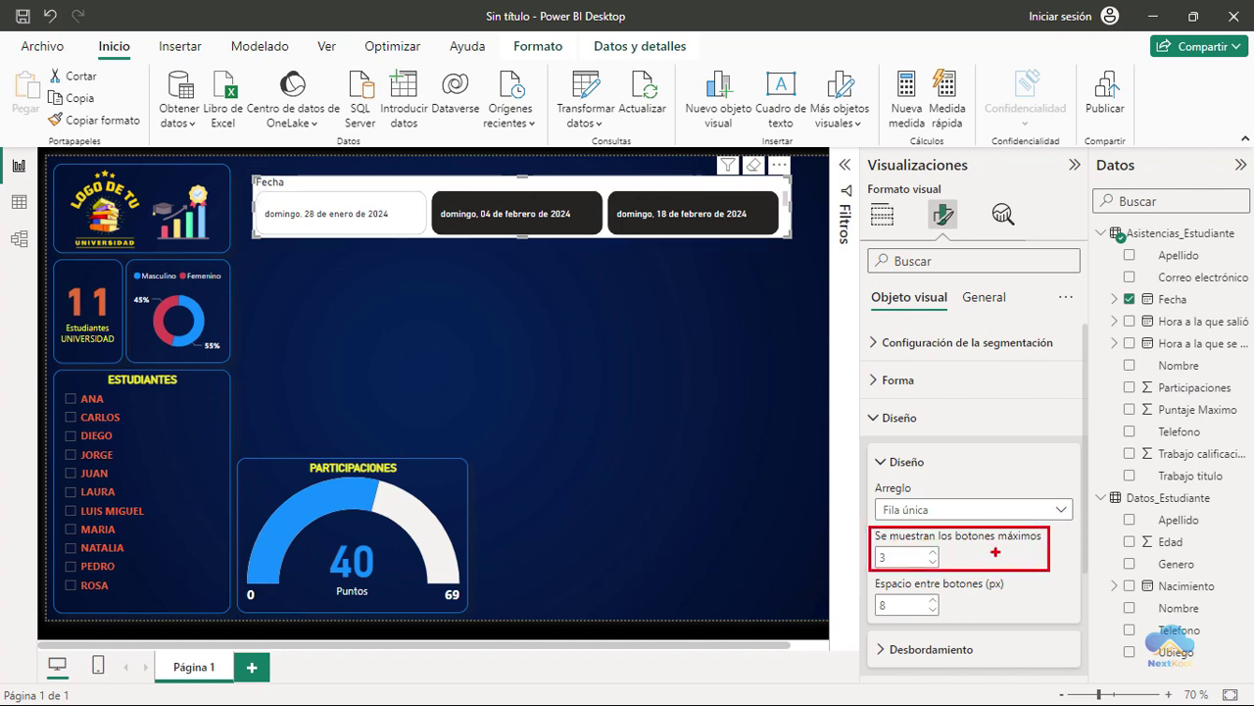
key(Escape)
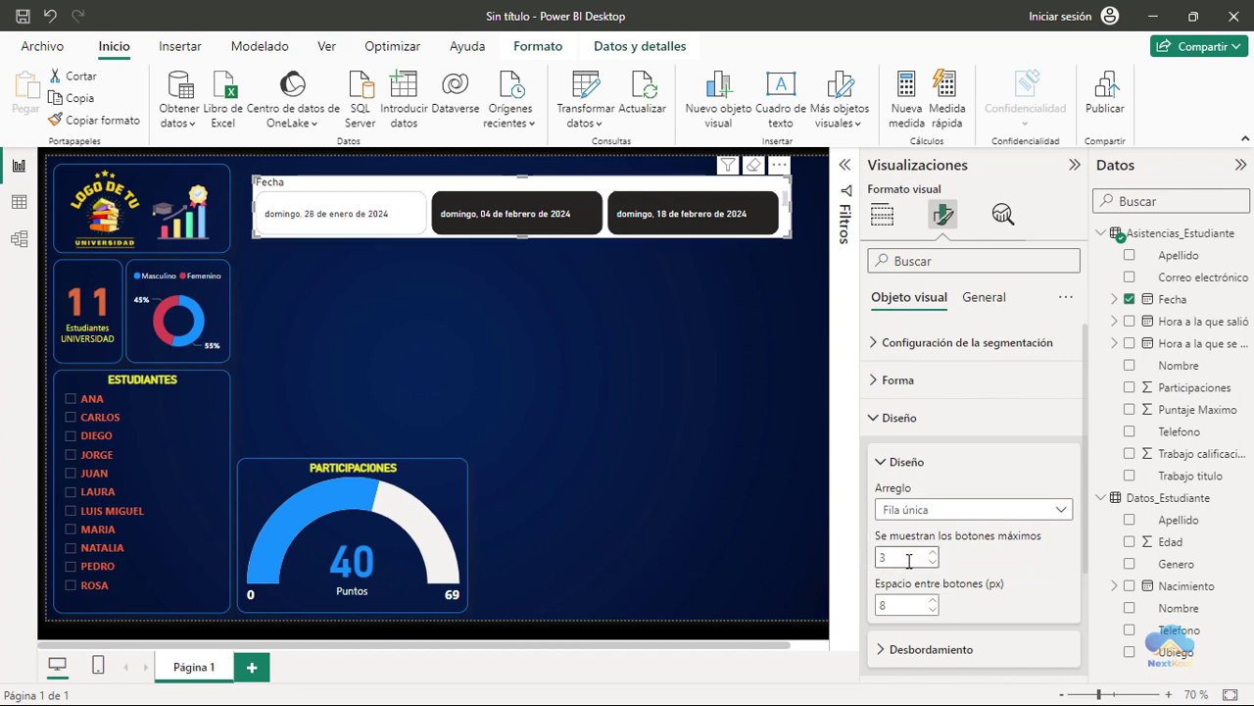
click(903, 556)
text(8)
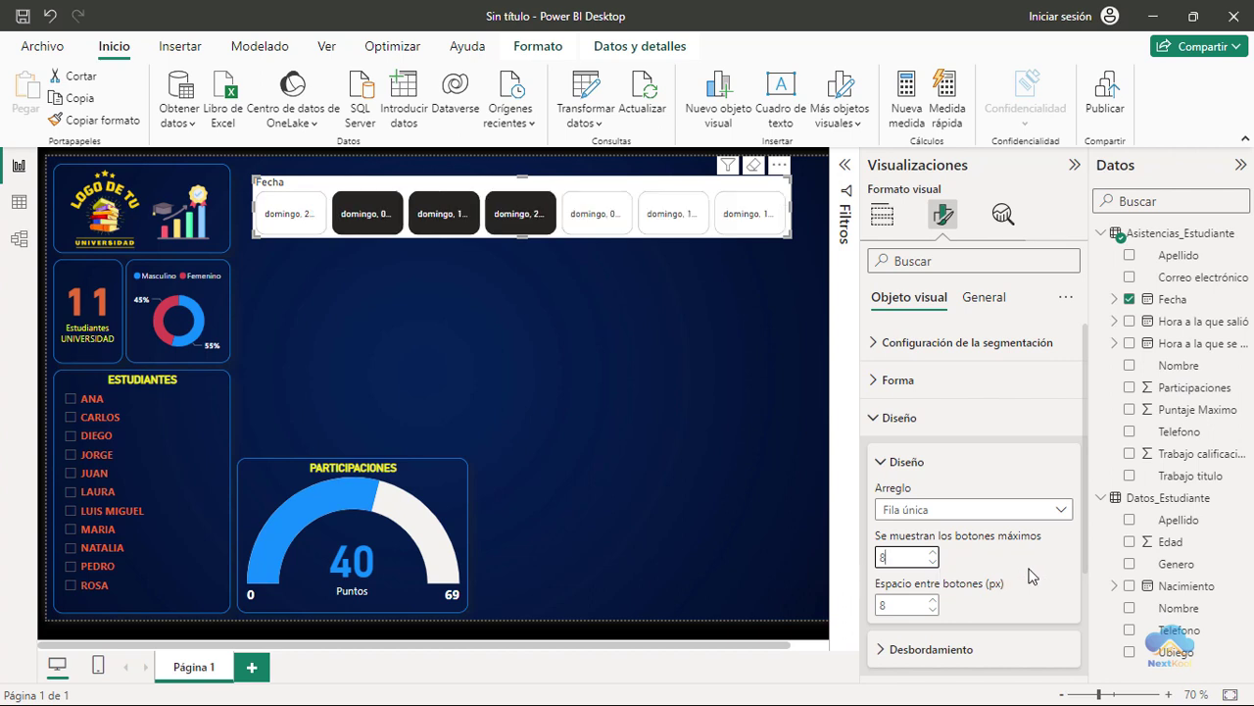
key(Tab)
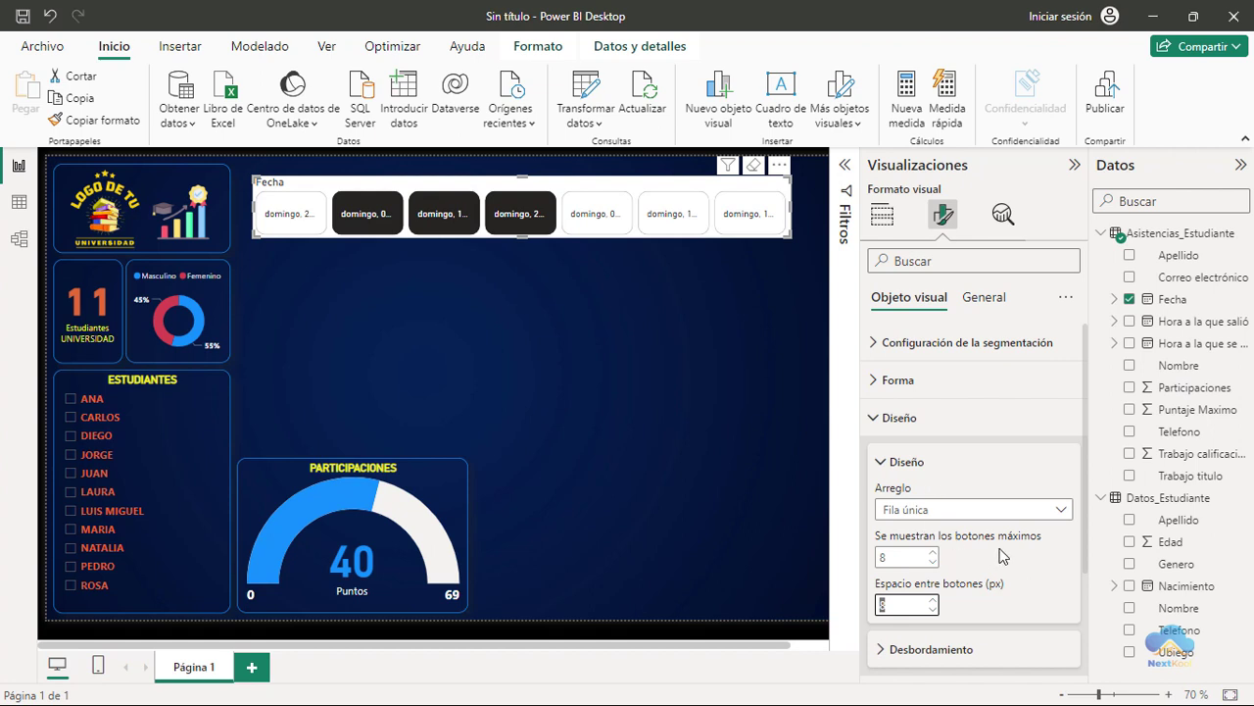
scroll(1031, 555, down, 2)
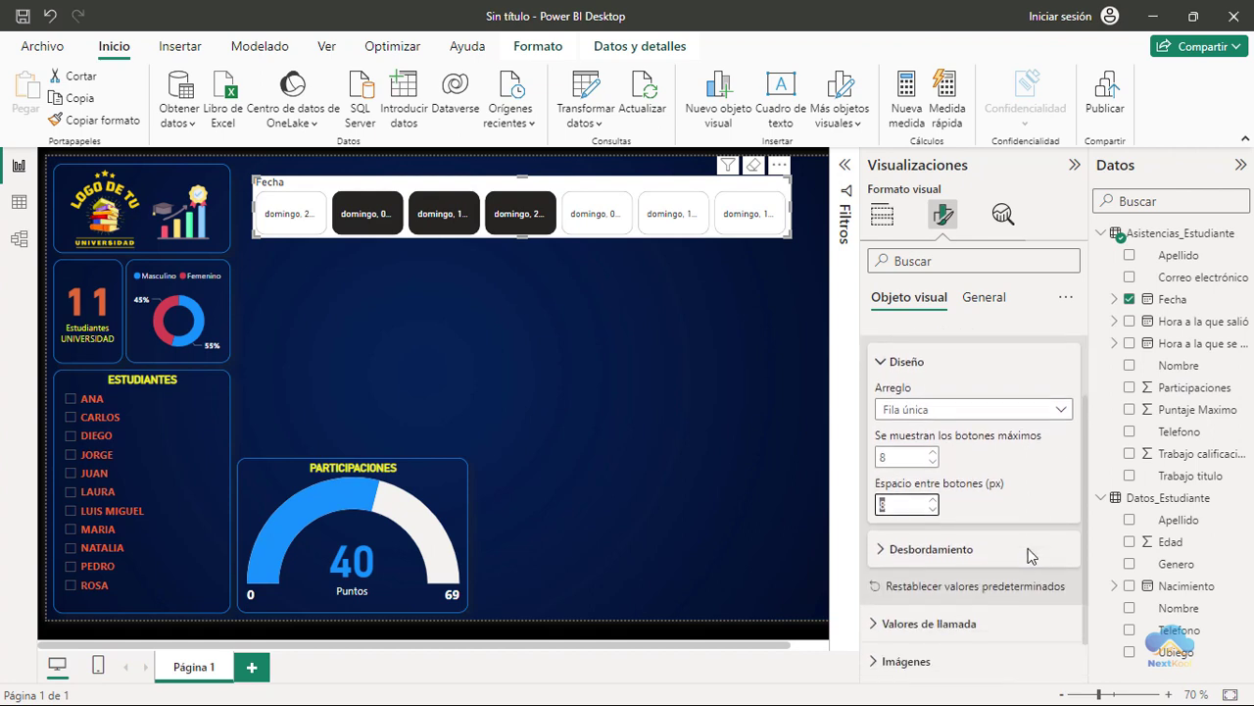
click(885, 547)
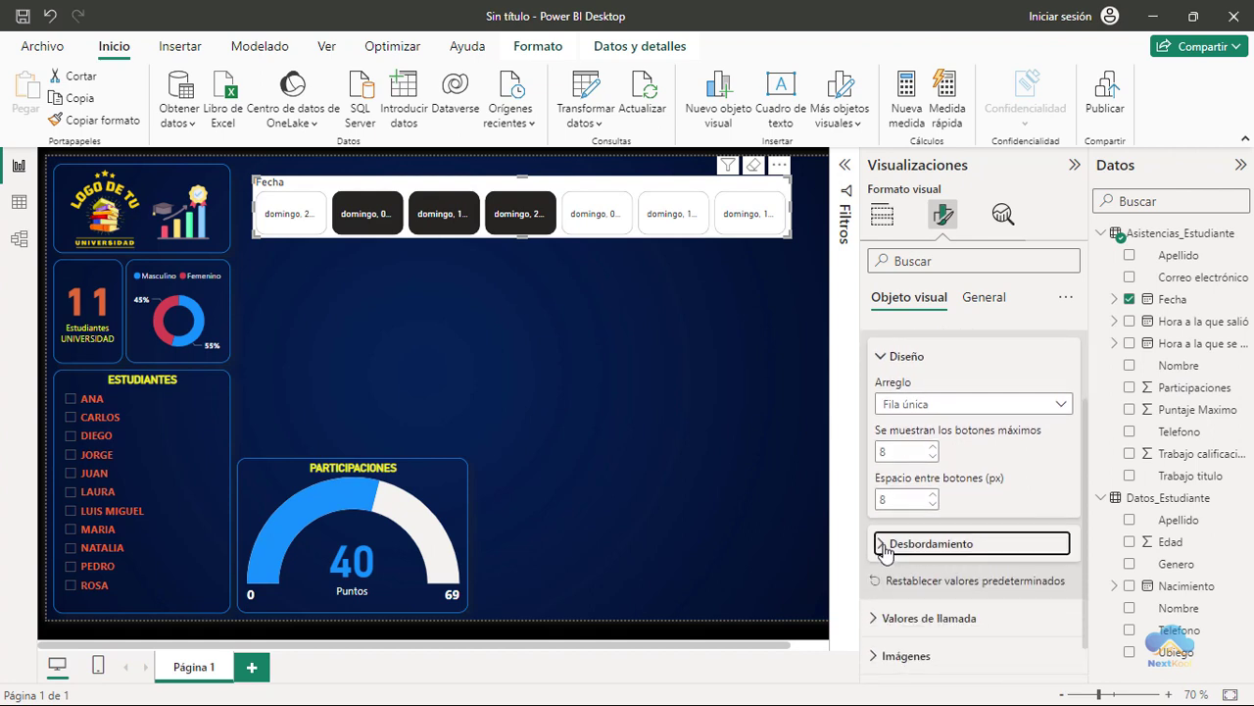
scroll(1025, 465, down, 2)
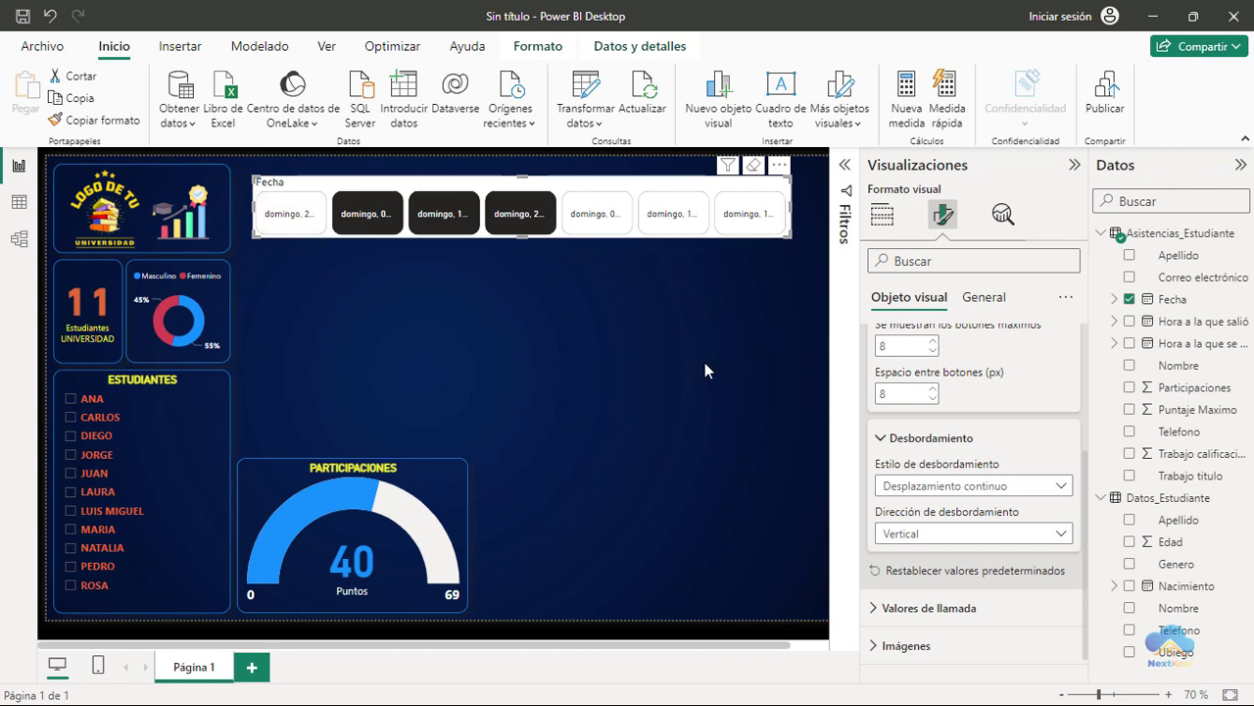
click(882, 438)
scroll(904, 438, up, 2)
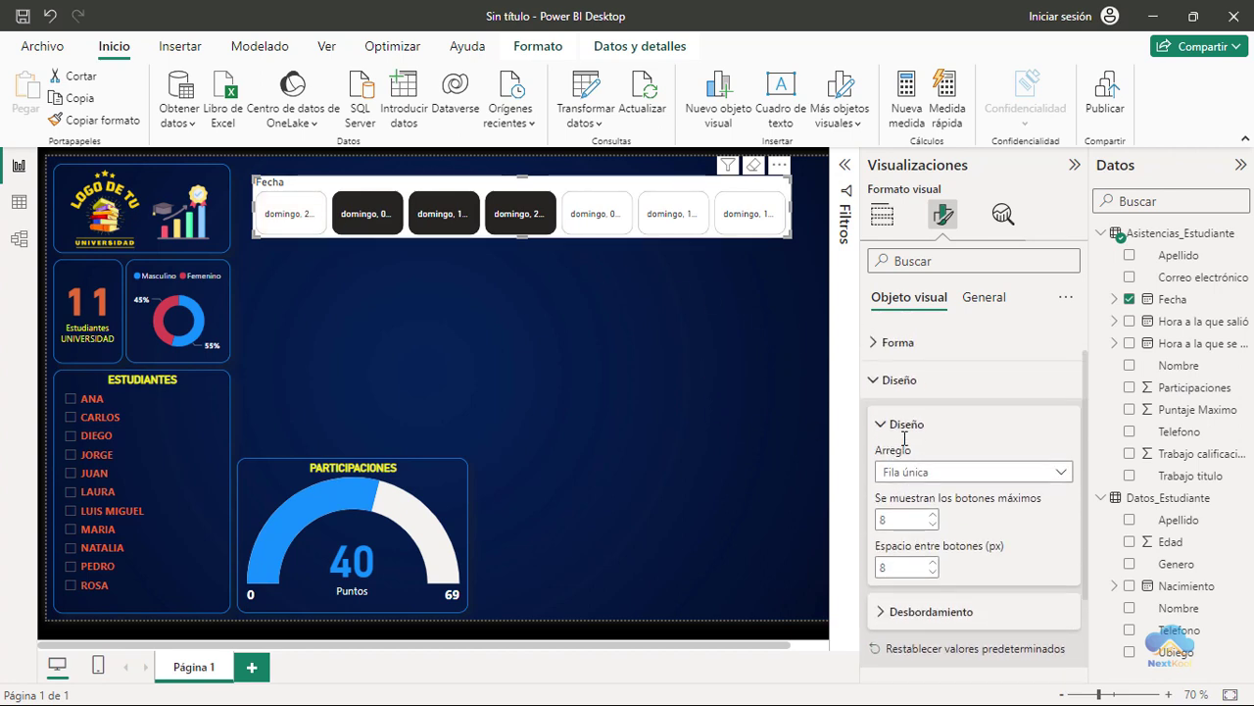
click(881, 384)
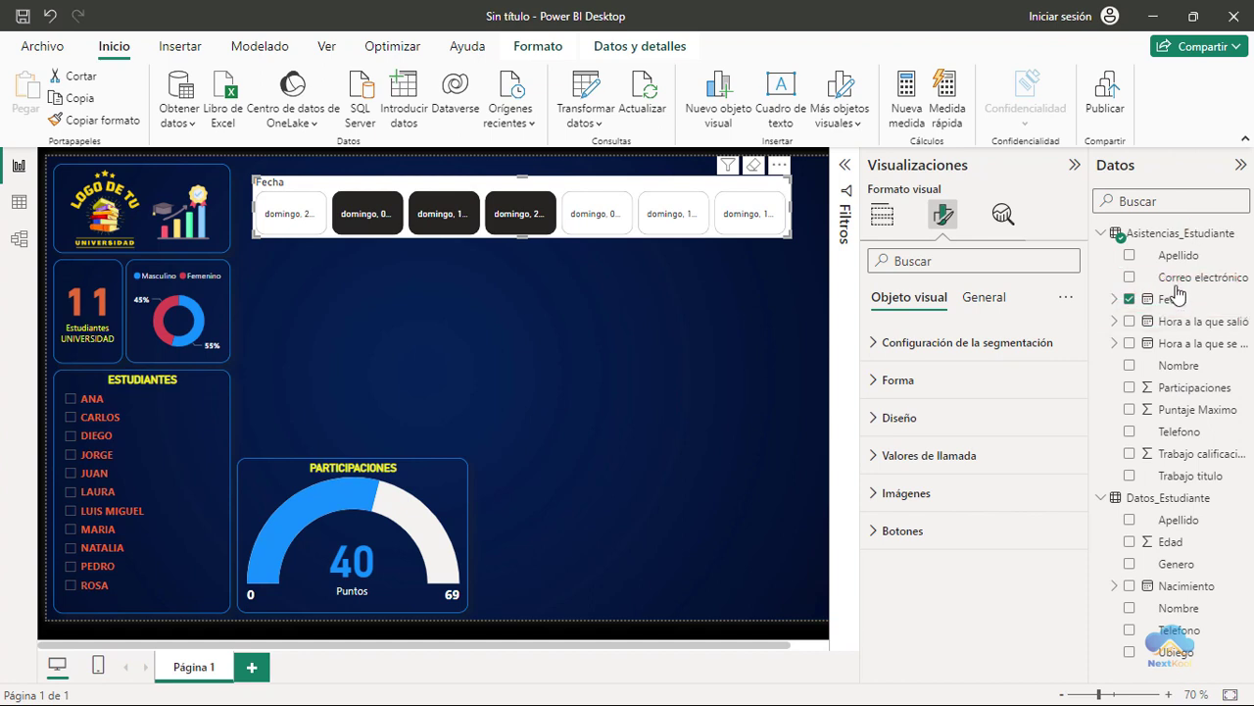
Step: Give the Fecha column the '14 de marzo (d 'de' mmmm)' format, showing day and month only
click(1174, 299)
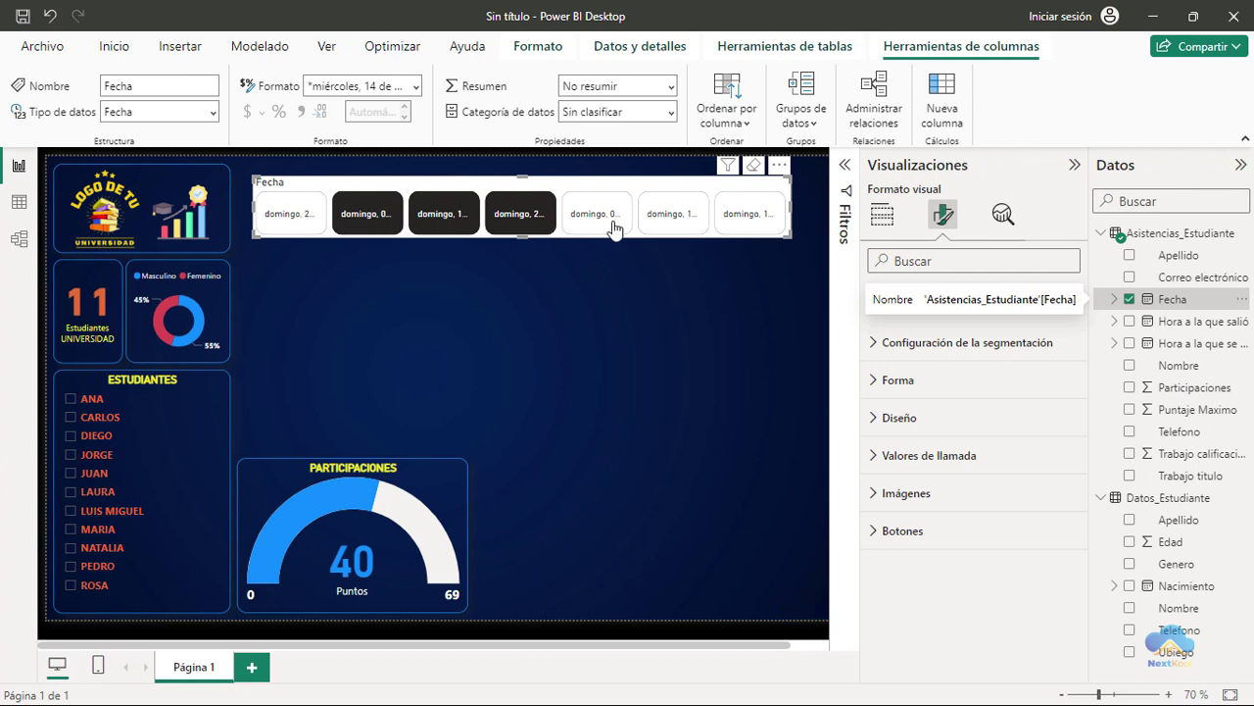
click(416, 88)
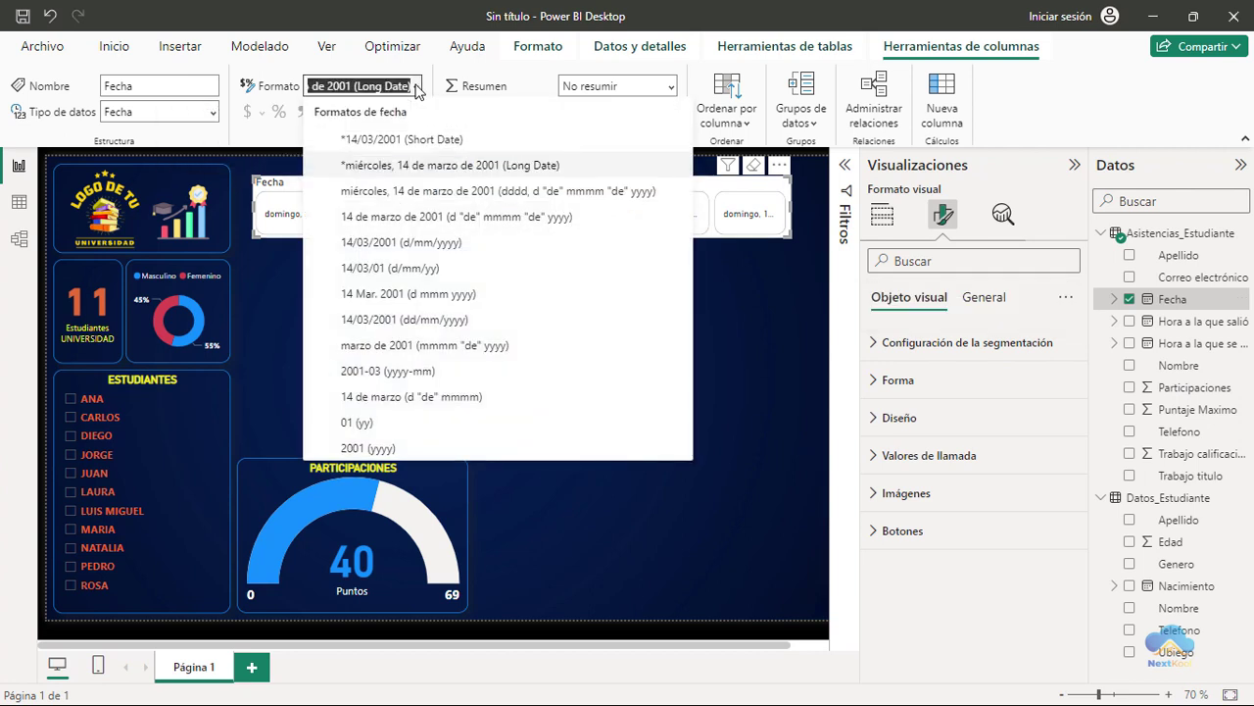
click(355, 402)
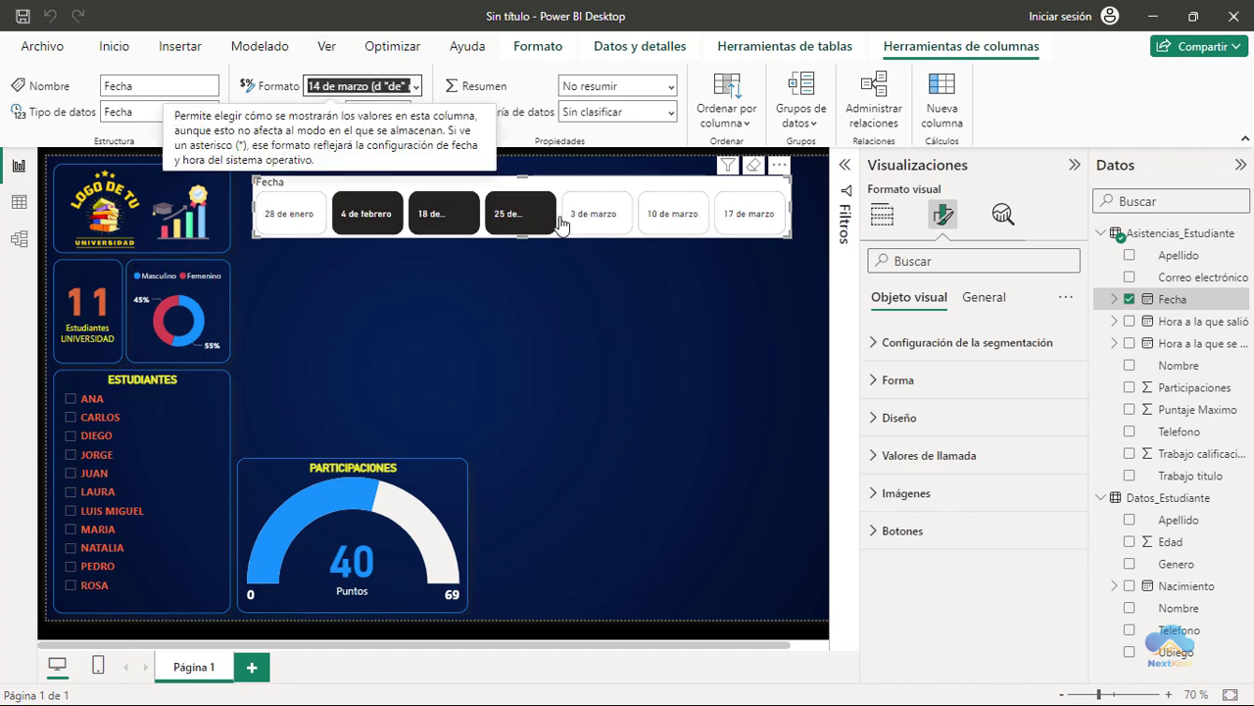
click(289, 222)
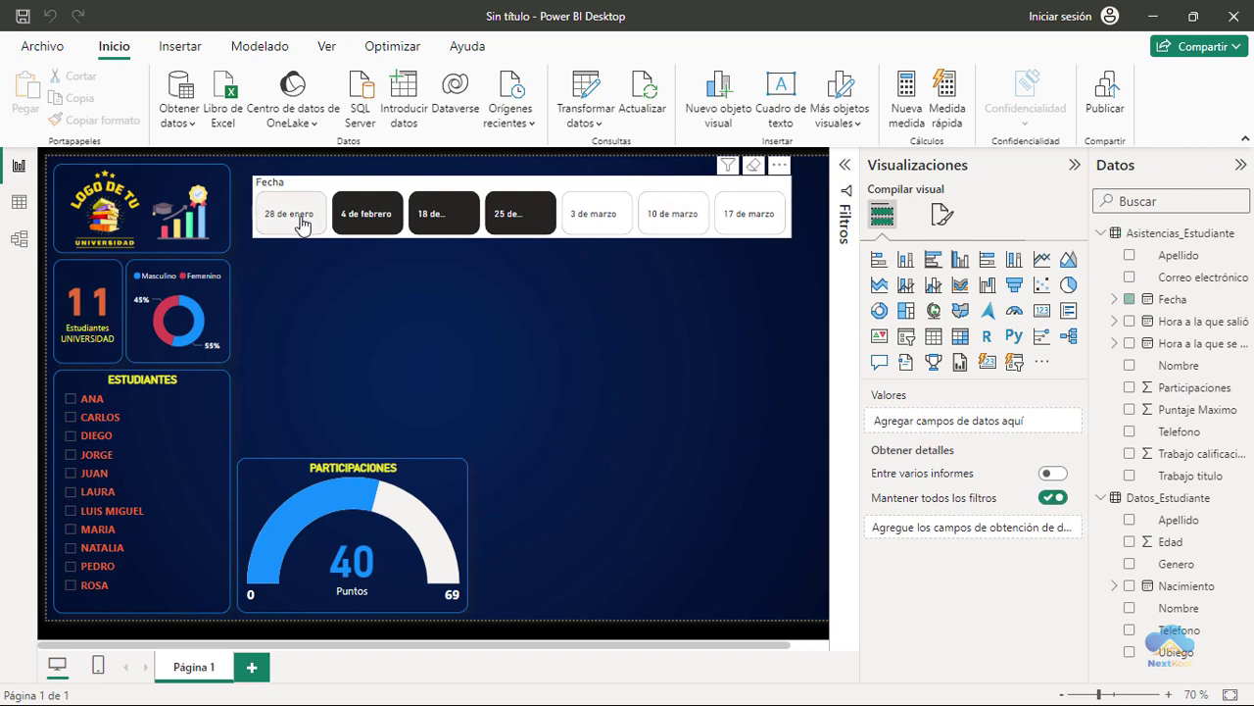
Step: Widen the Fecha slicer to the right so every date label shows in full
click(790, 211)
drag(790, 208, 811, 210)
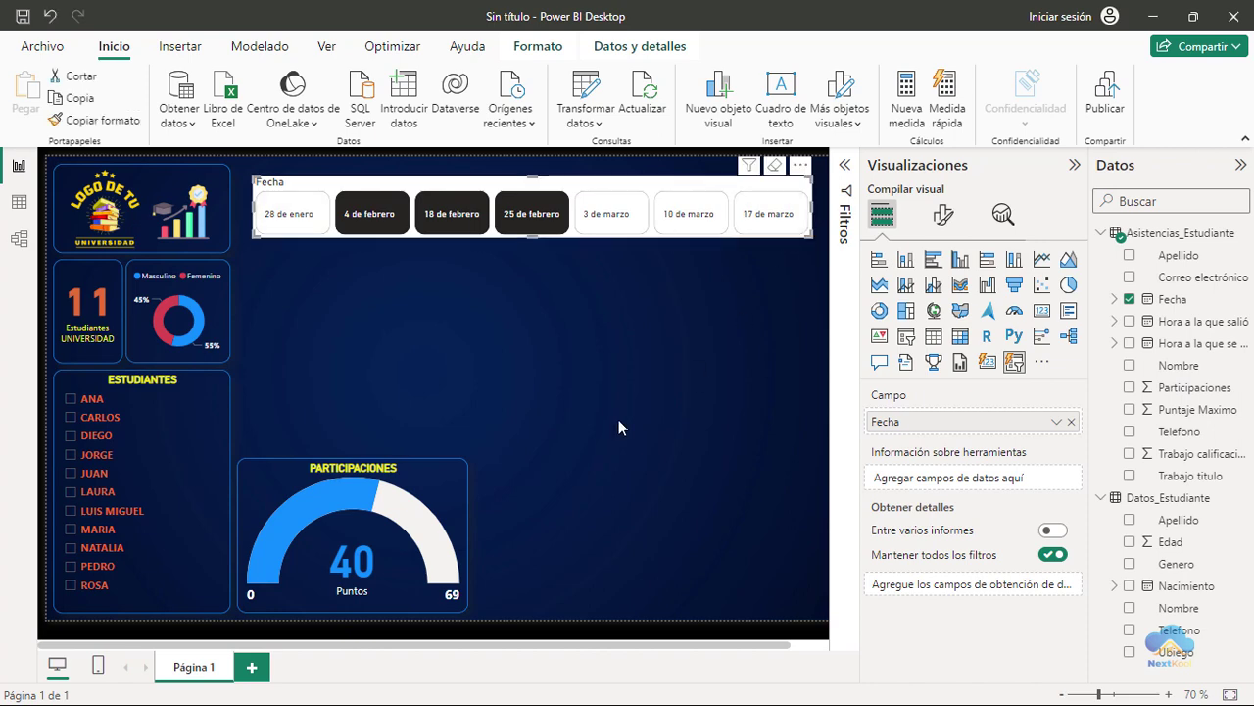
click(945, 223)
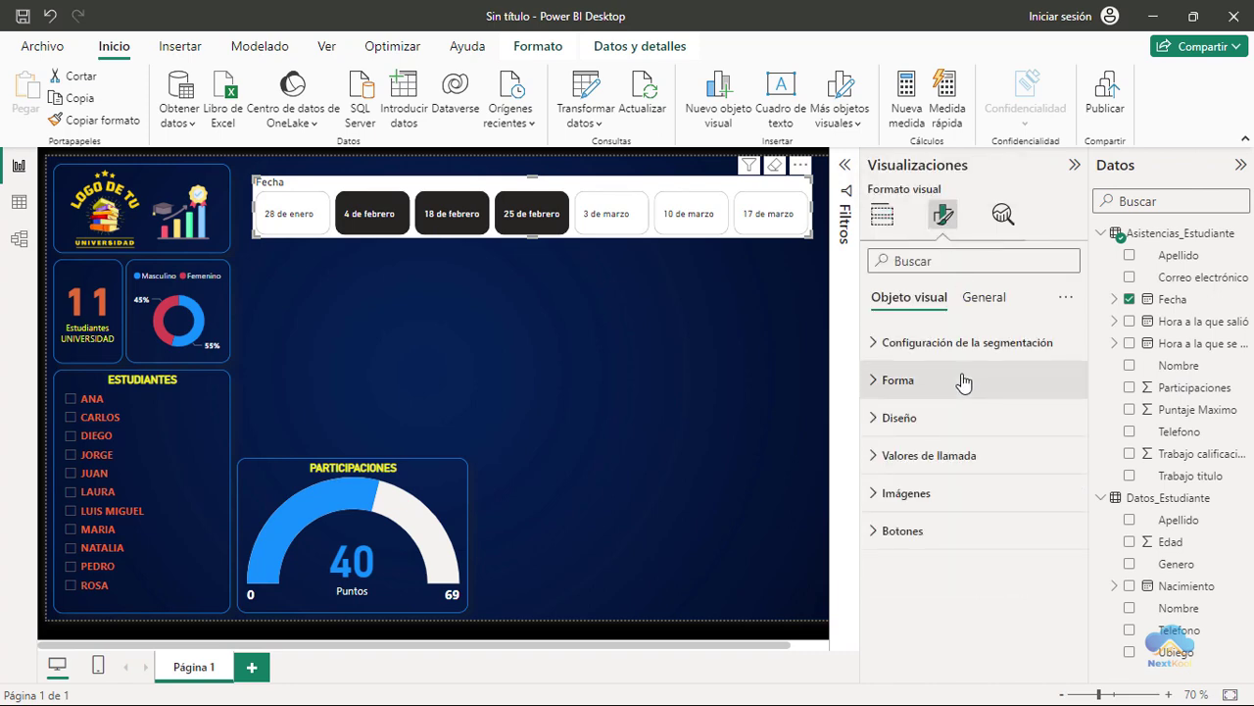
Step: Expand the Botones styling options and bring up the Estado list of button states
click(894, 531)
scroll(1029, 485, down, 3)
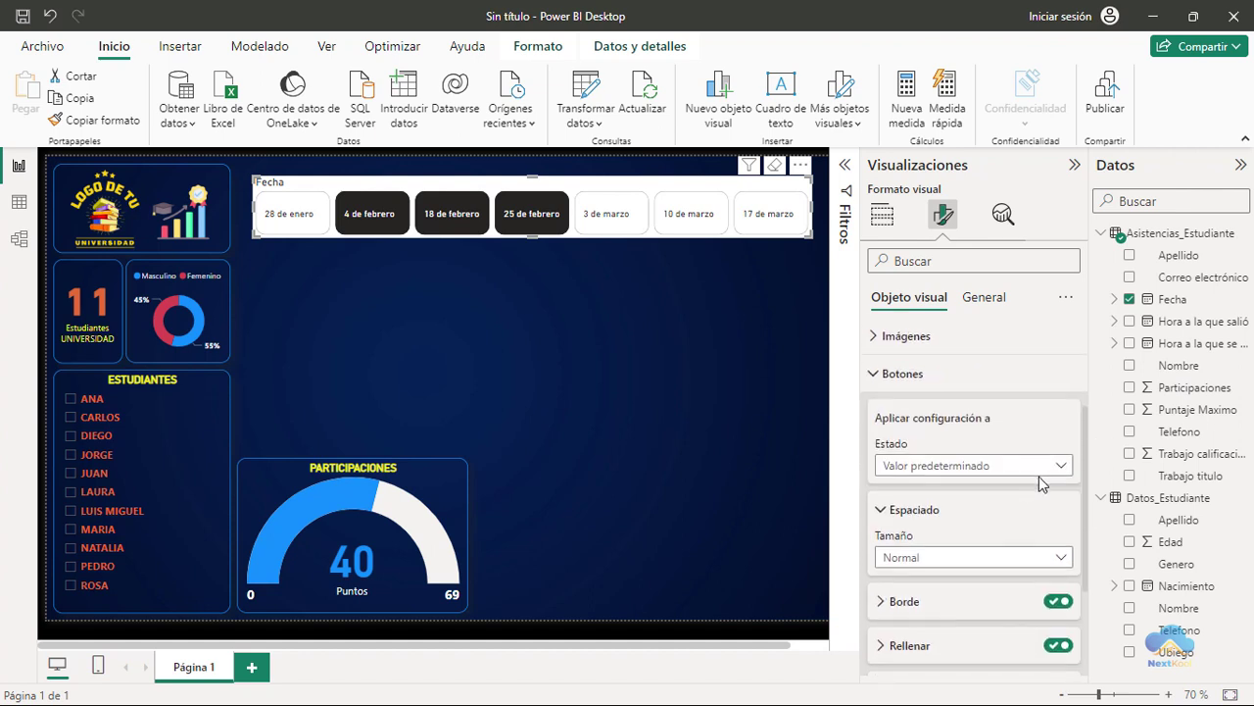
scroll(975, 554, down, 3)
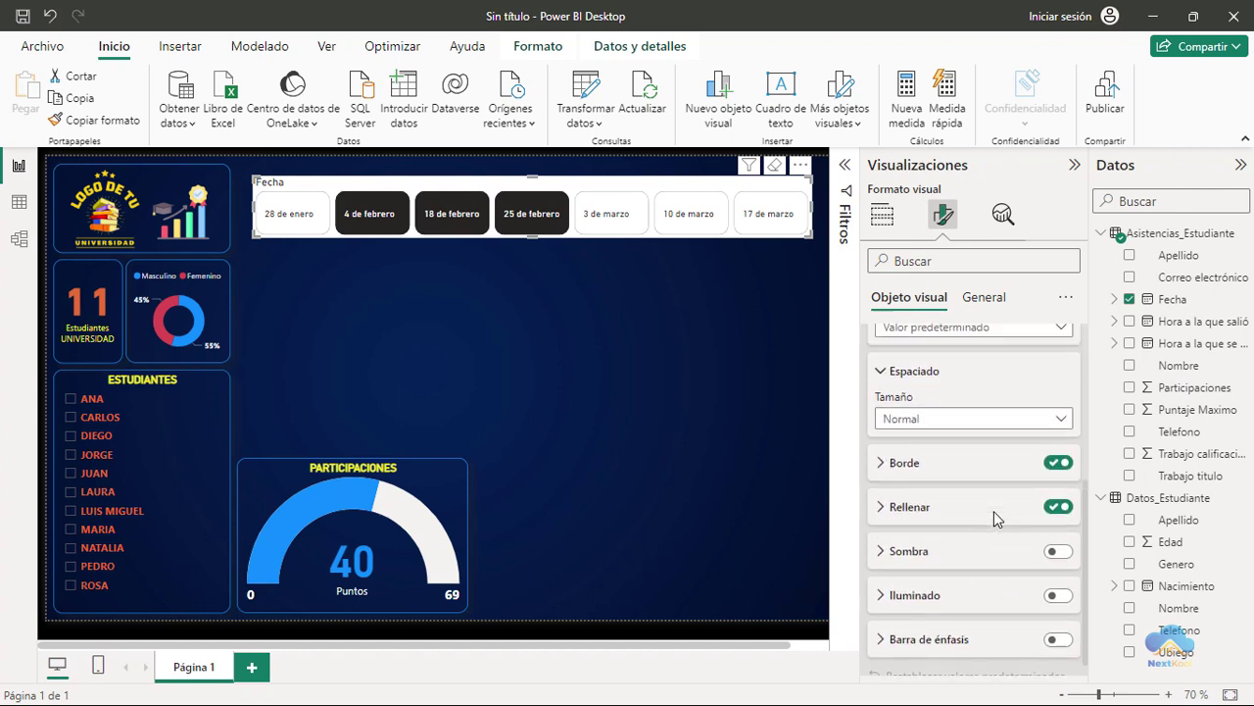
scroll(941, 485, up, 1)
scroll(889, 459, up, 2)
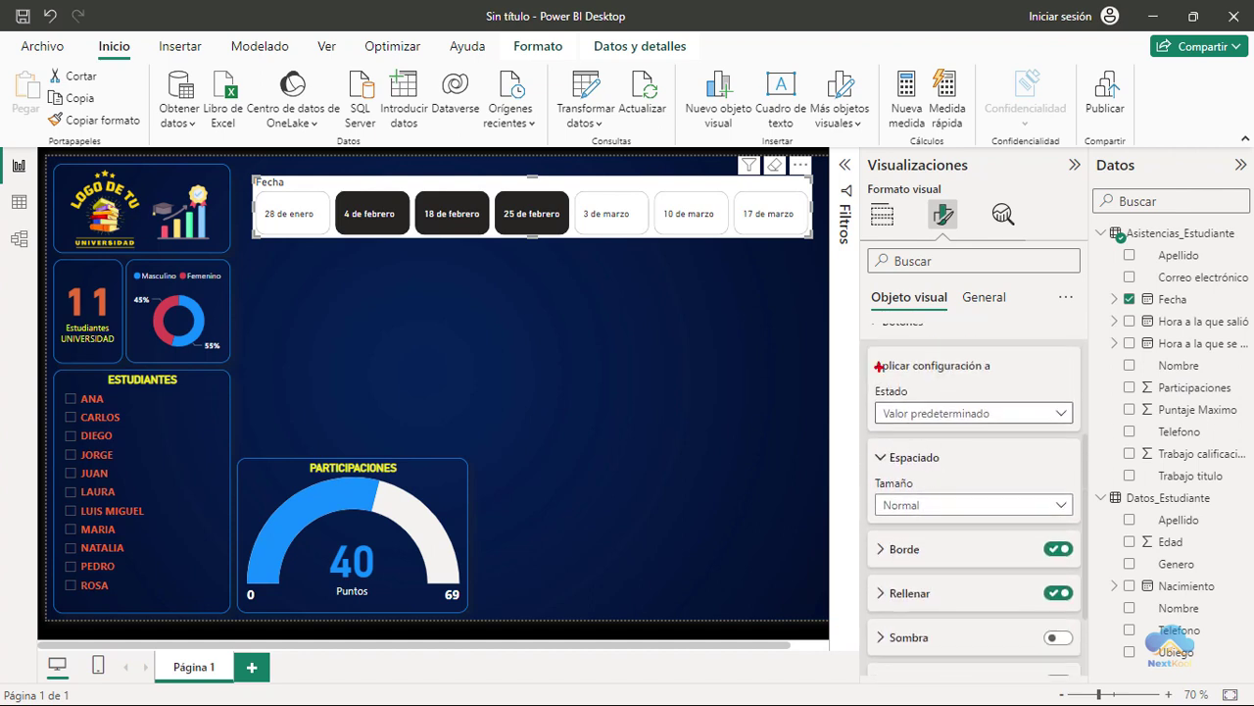
drag(865, 357, 1076, 432)
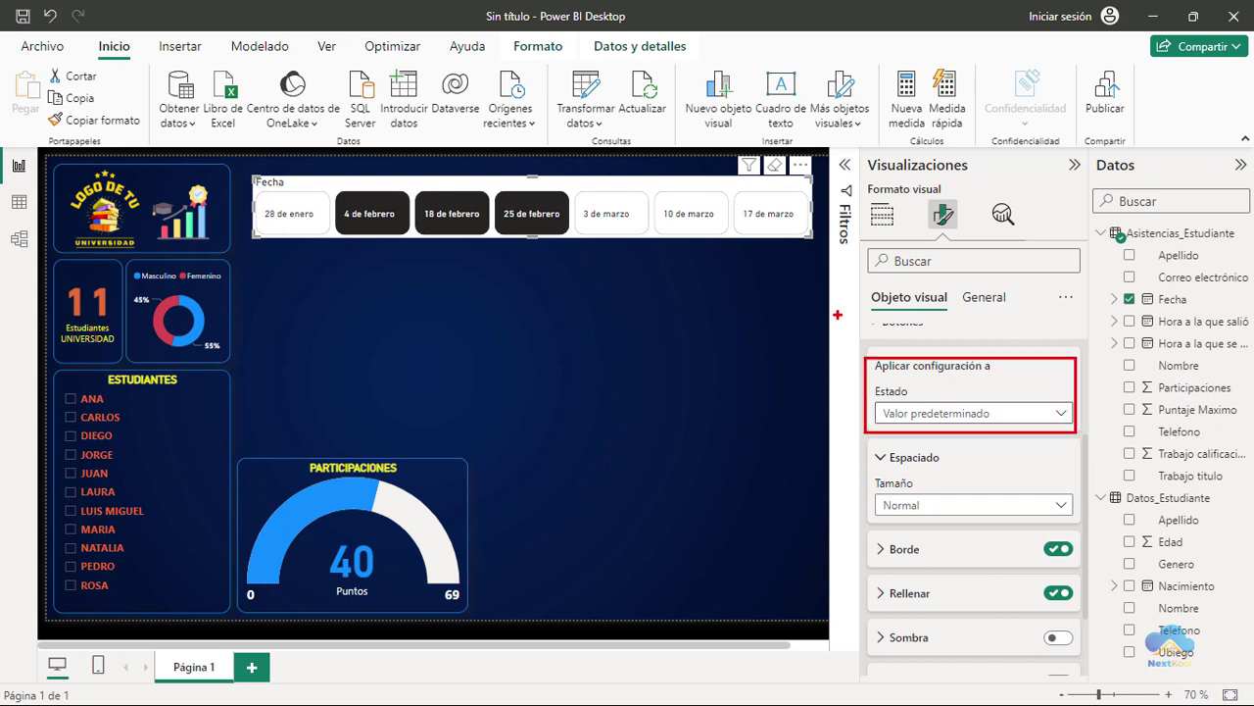
key(Escape)
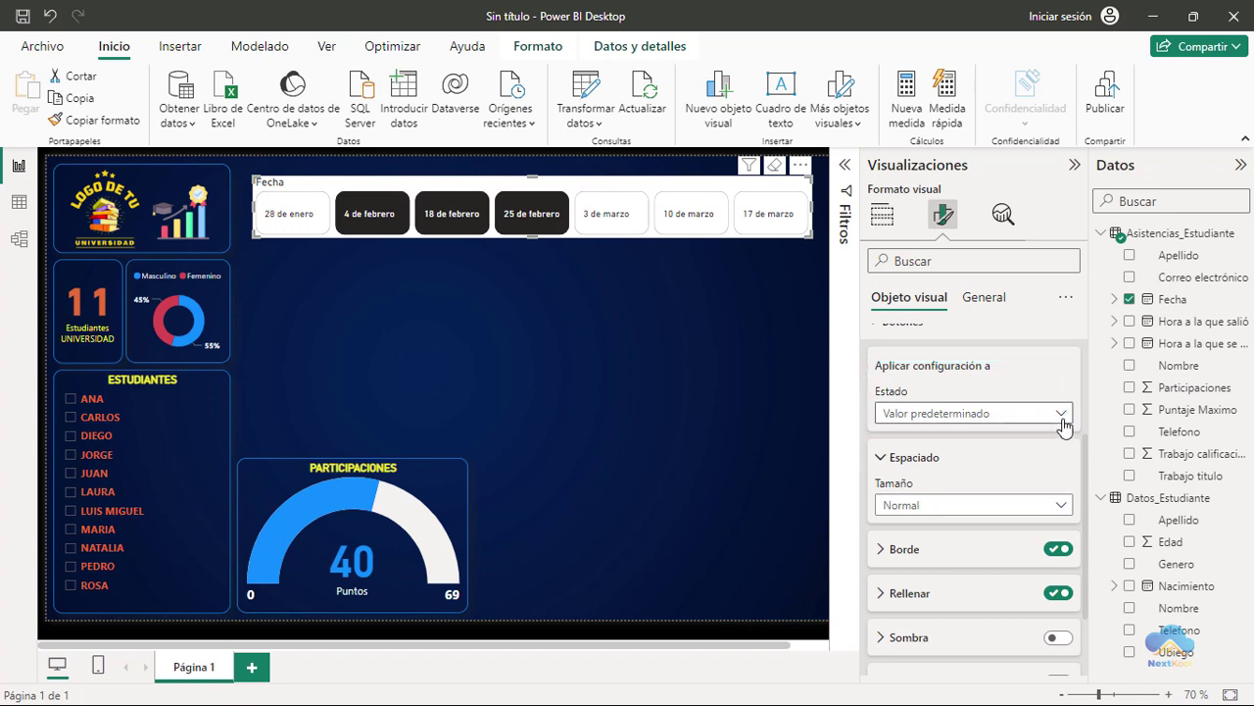
click(1061, 415)
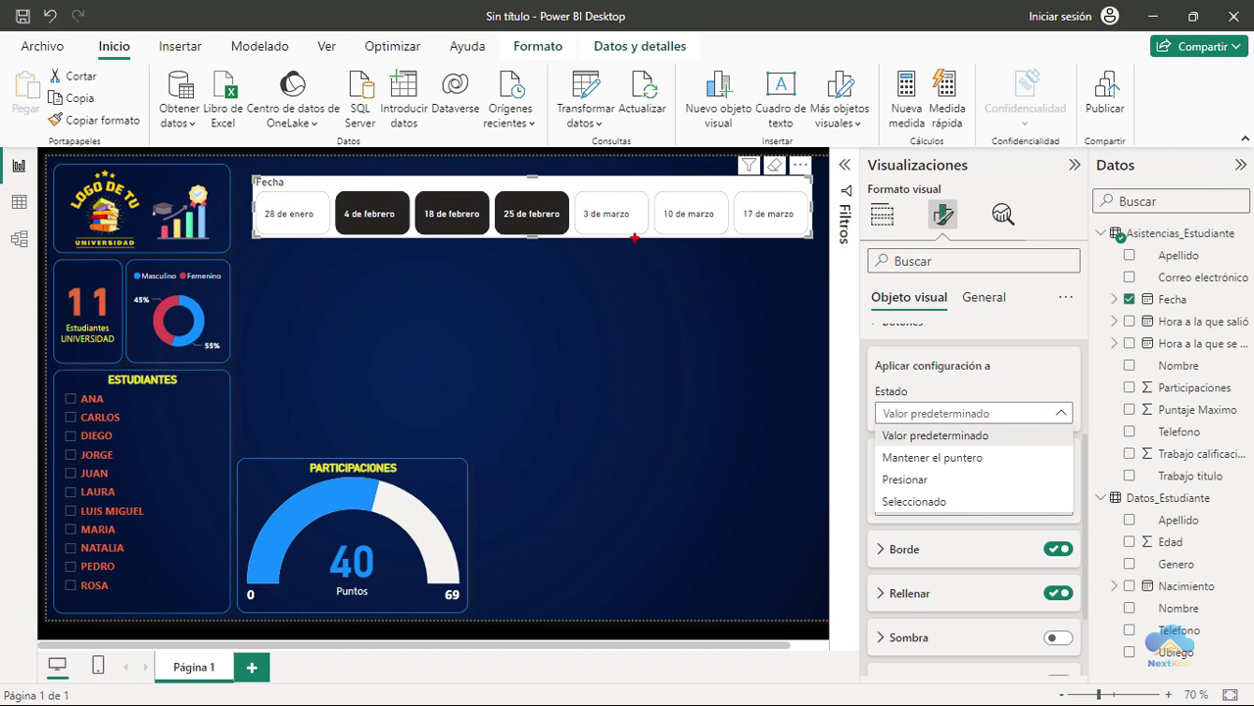
Step: Close the Estado list unchanged, keeping Valor predeterminado as the state being formatted
drag(650, 185, 727, 238)
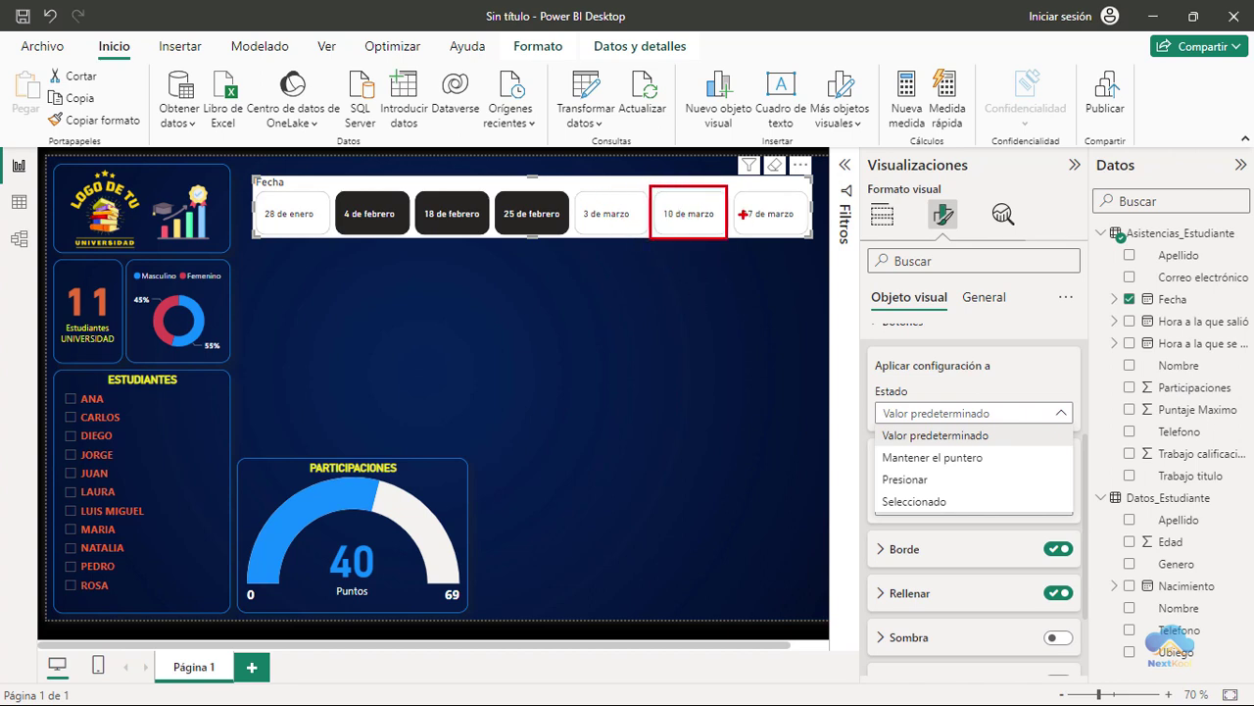
drag(735, 193, 796, 231)
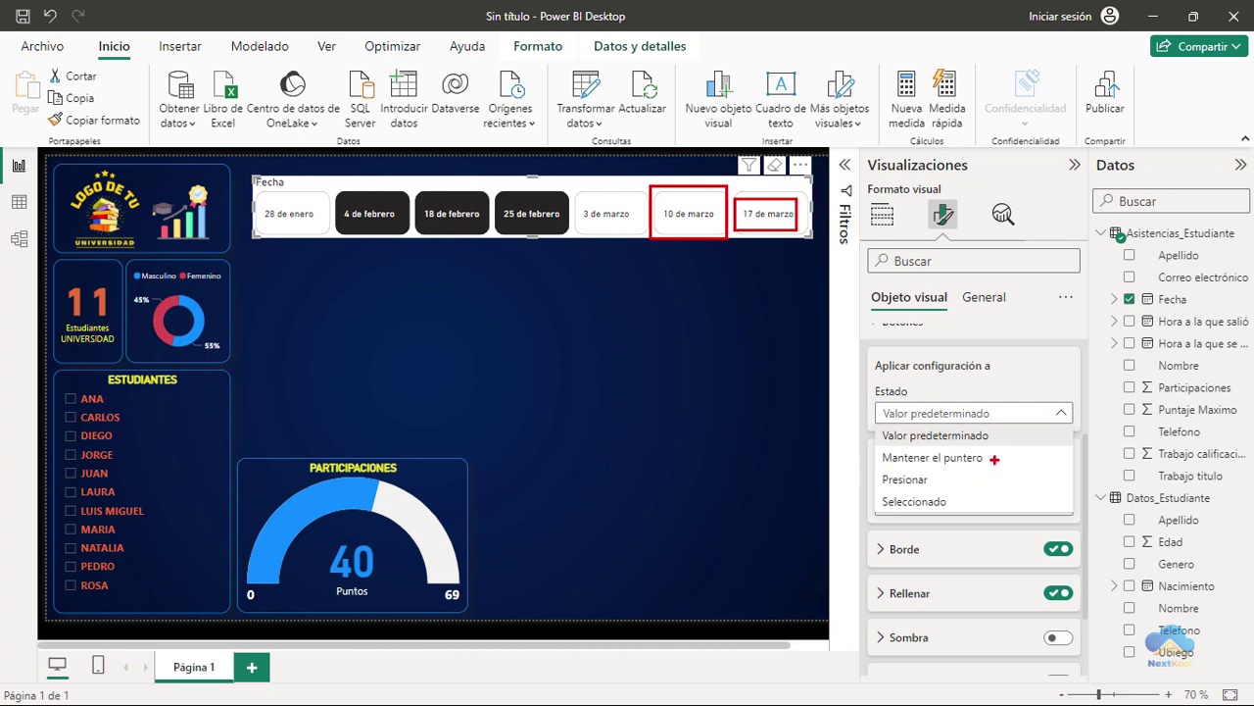
drag(1049, 392, 997, 458)
drag(985, 389, 935, 479)
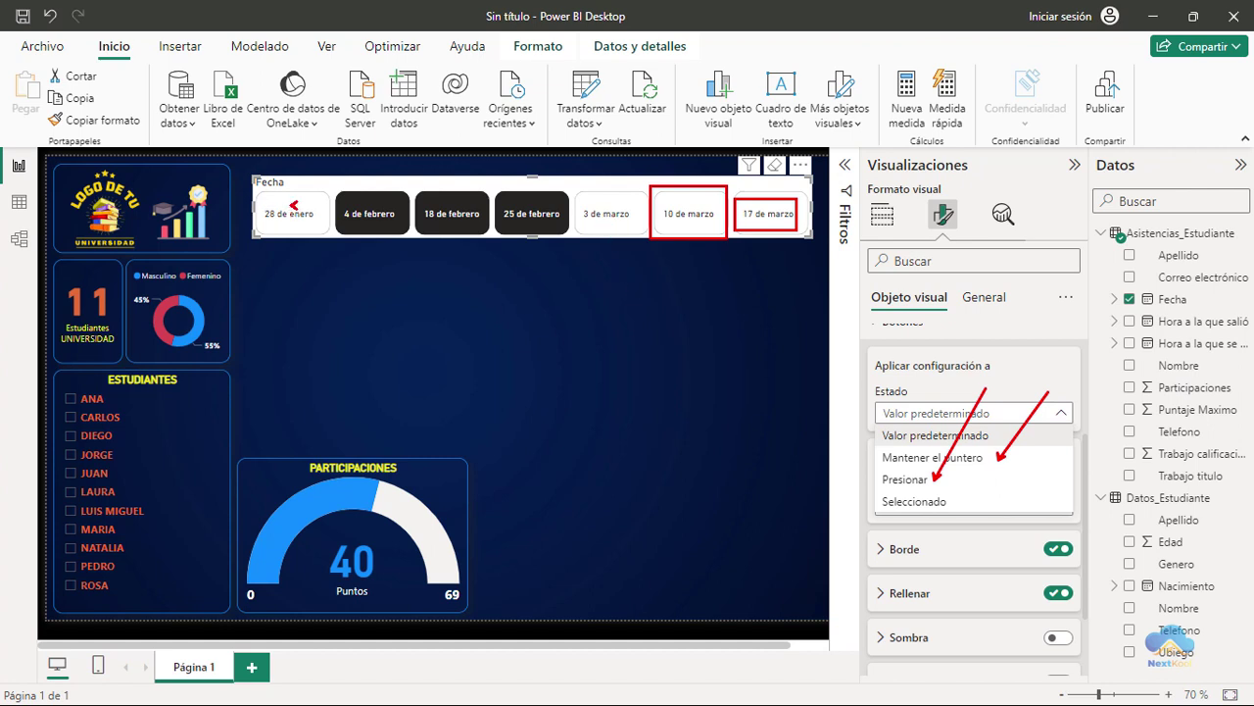
drag(293, 205, 312, 172)
drag(960, 502, 1066, 470)
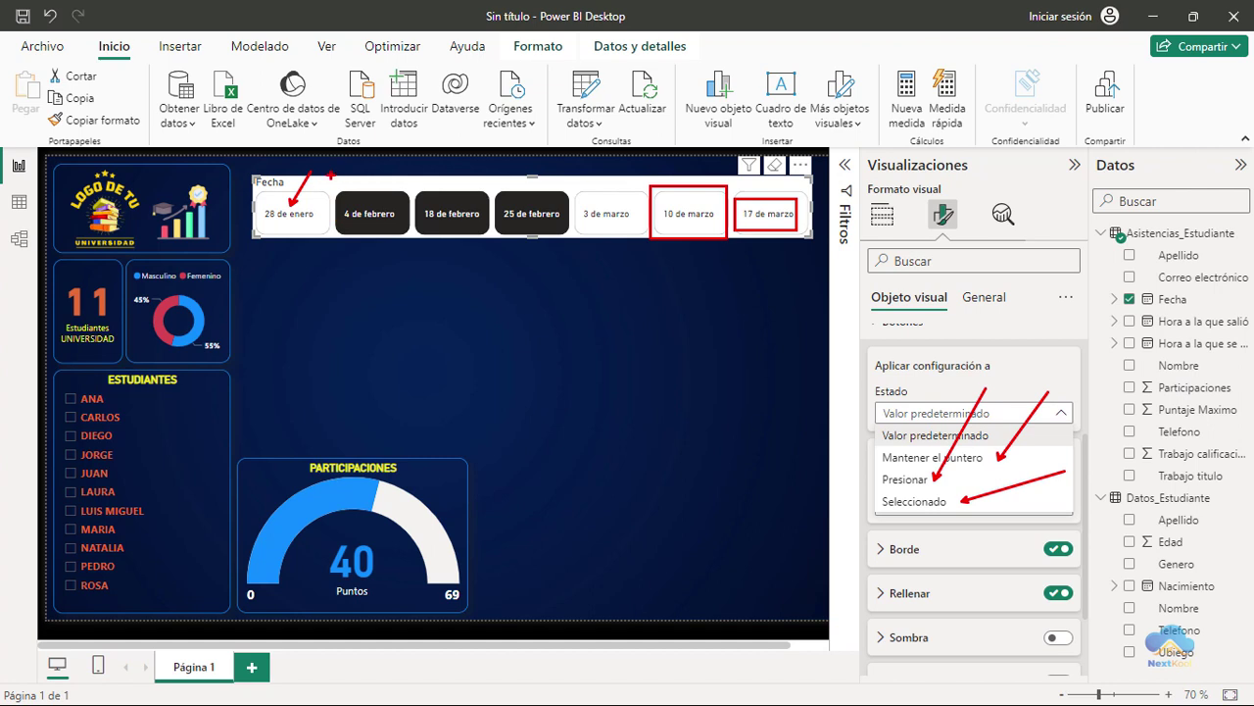
drag(331, 175, 573, 238)
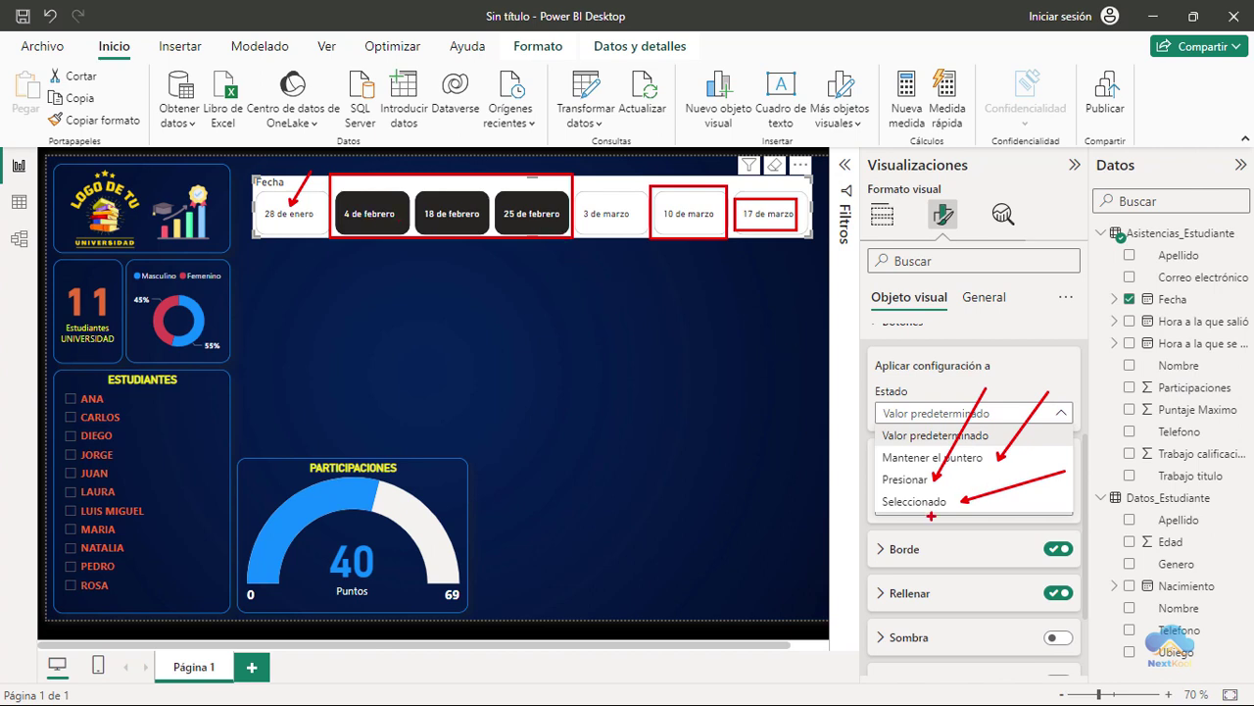
key(Escape)
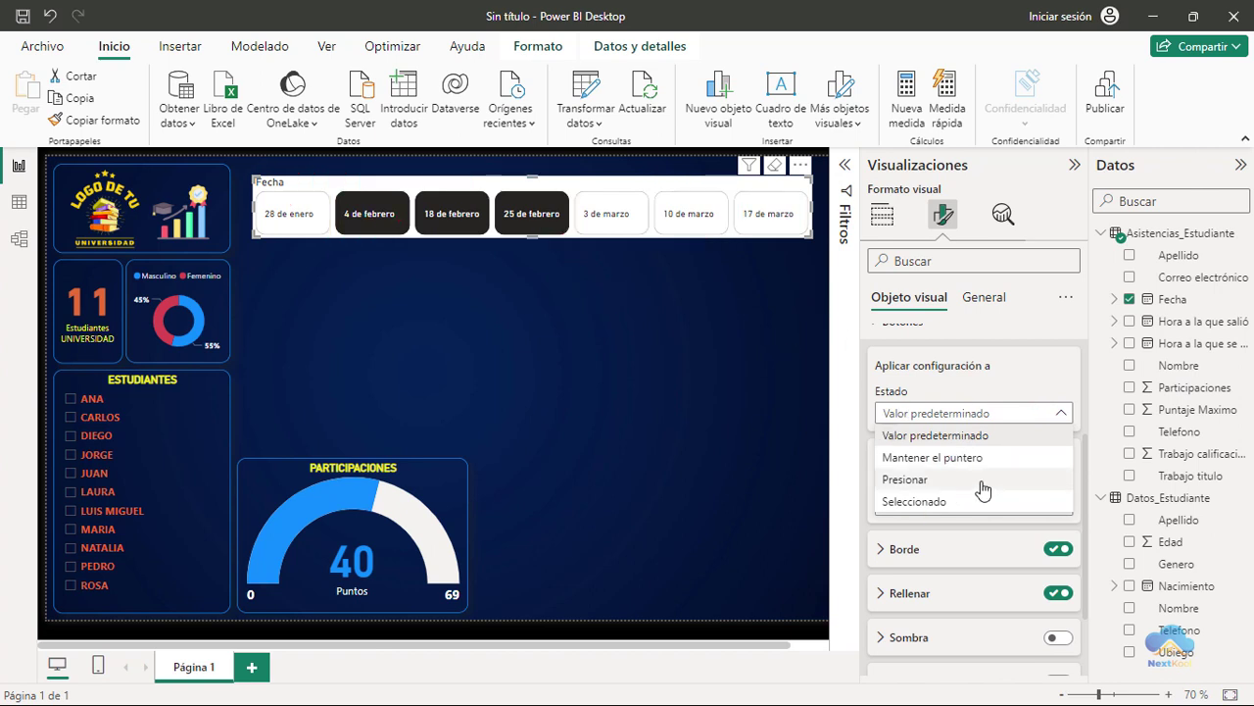
click(987, 440)
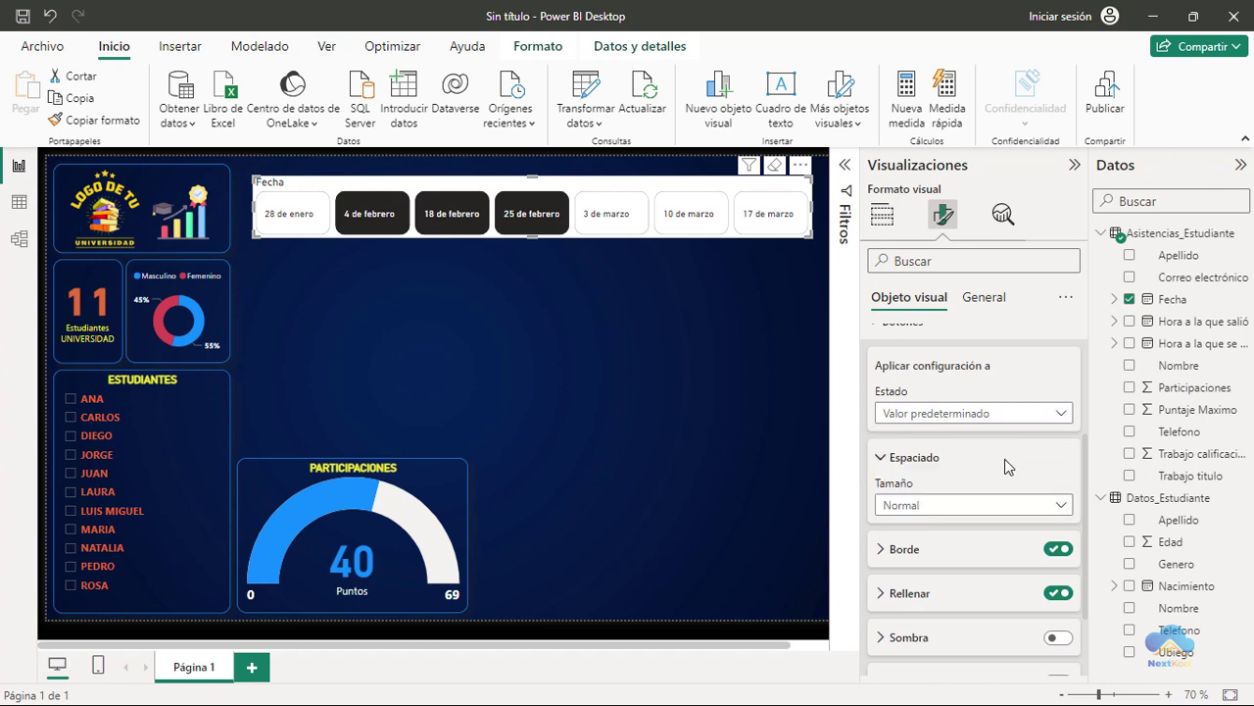
Step: Fill the unselected date buttons yellow and switch off the button borders
scroll(1005, 458, down, 1)
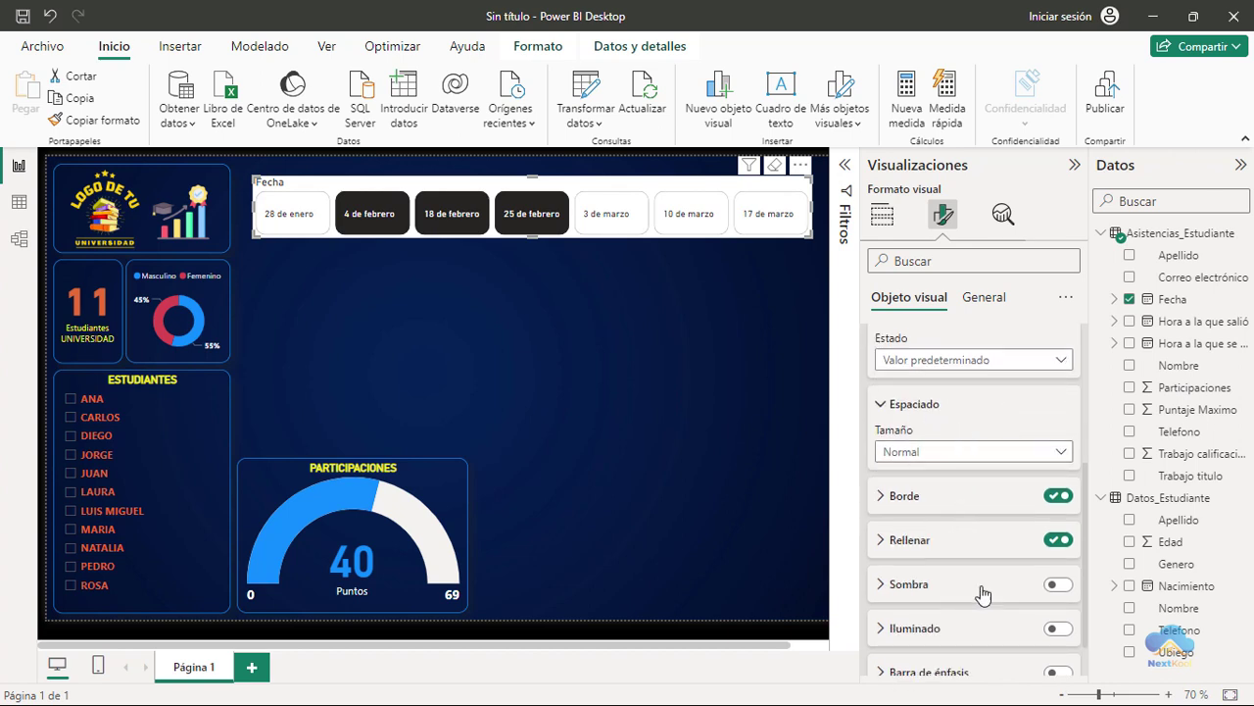
click(881, 540)
scroll(1019, 582, down, 2)
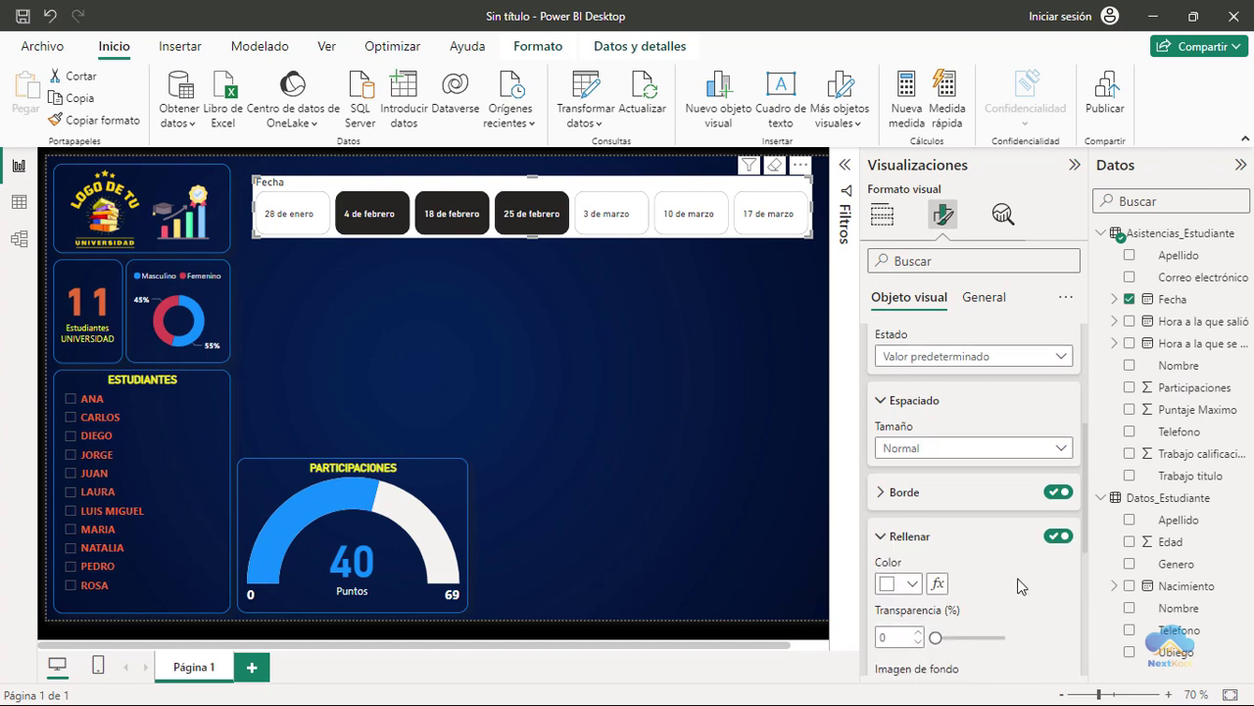
click(912, 482)
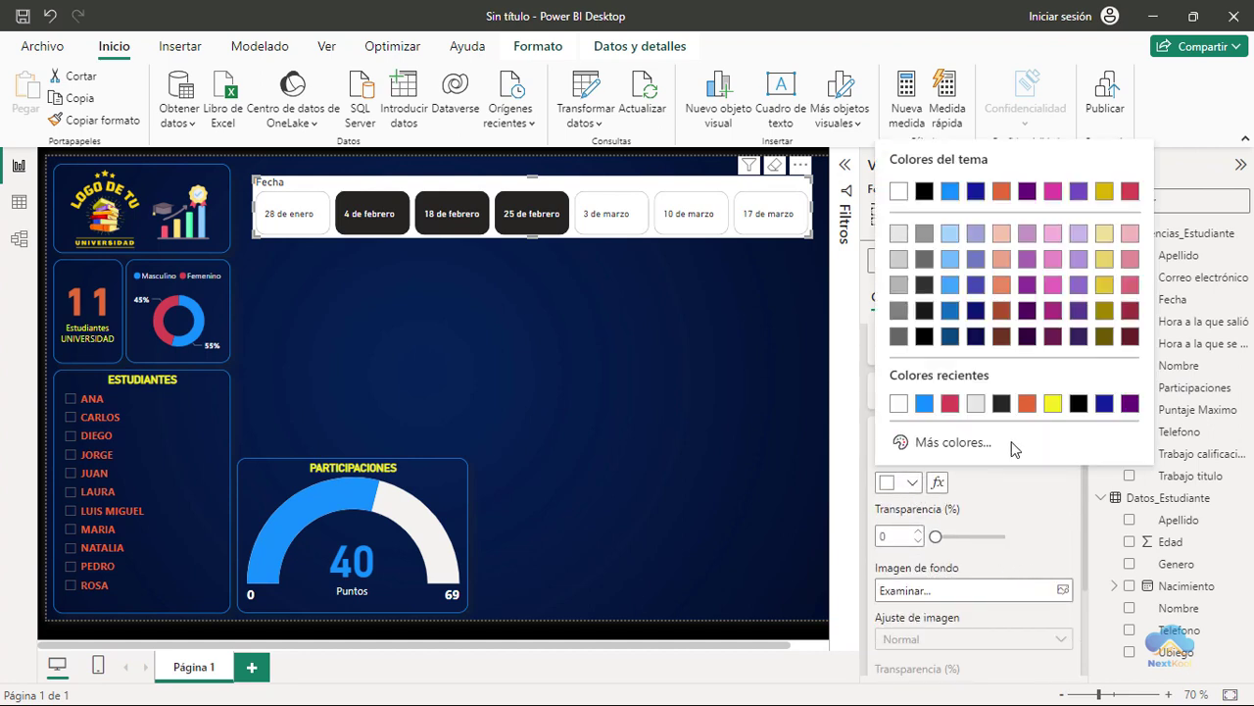
click(1053, 404)
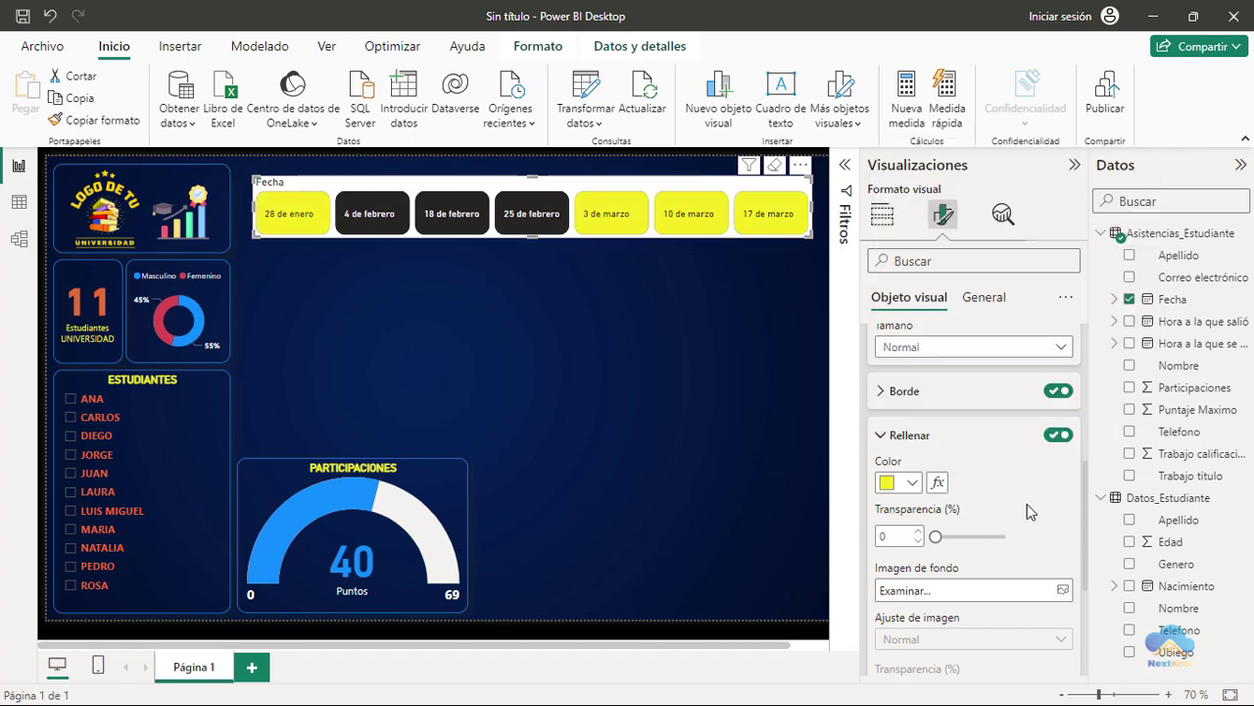
click(1055, 393)
Step: Give the Mantener el puntero hover state a light blue #a0d1ff fill
scroll(970, 420, up, 3)
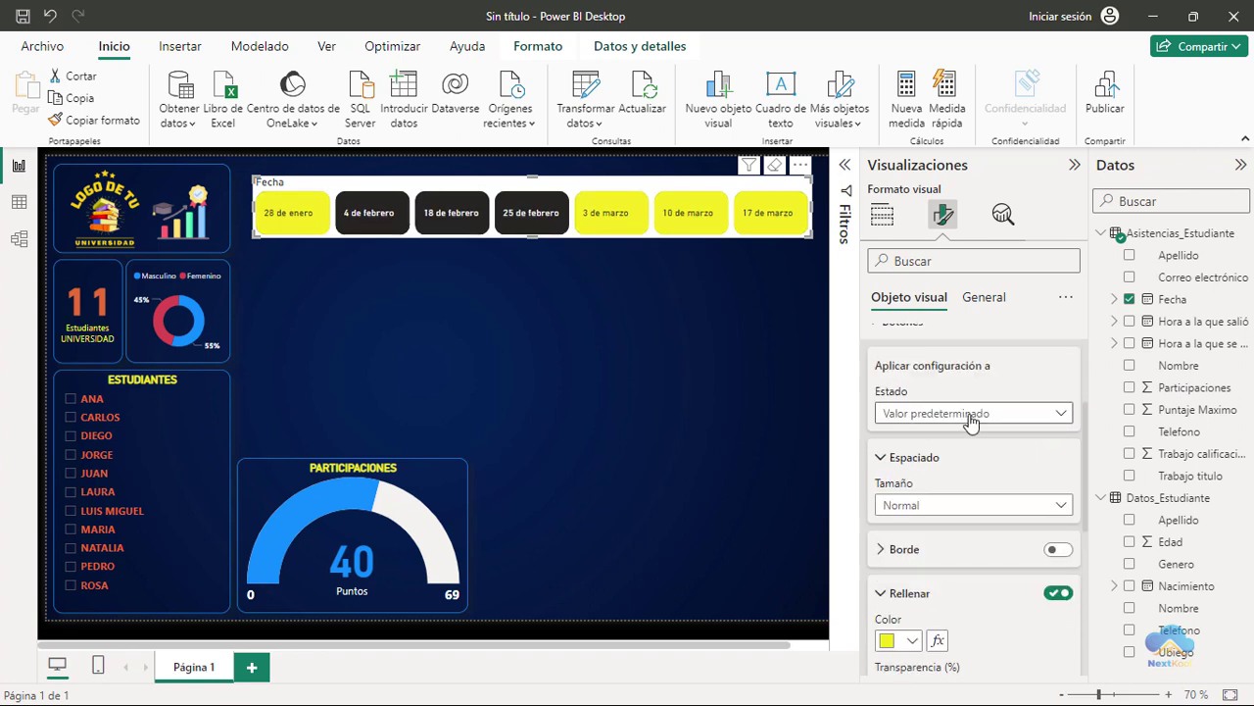
click(970, 419)
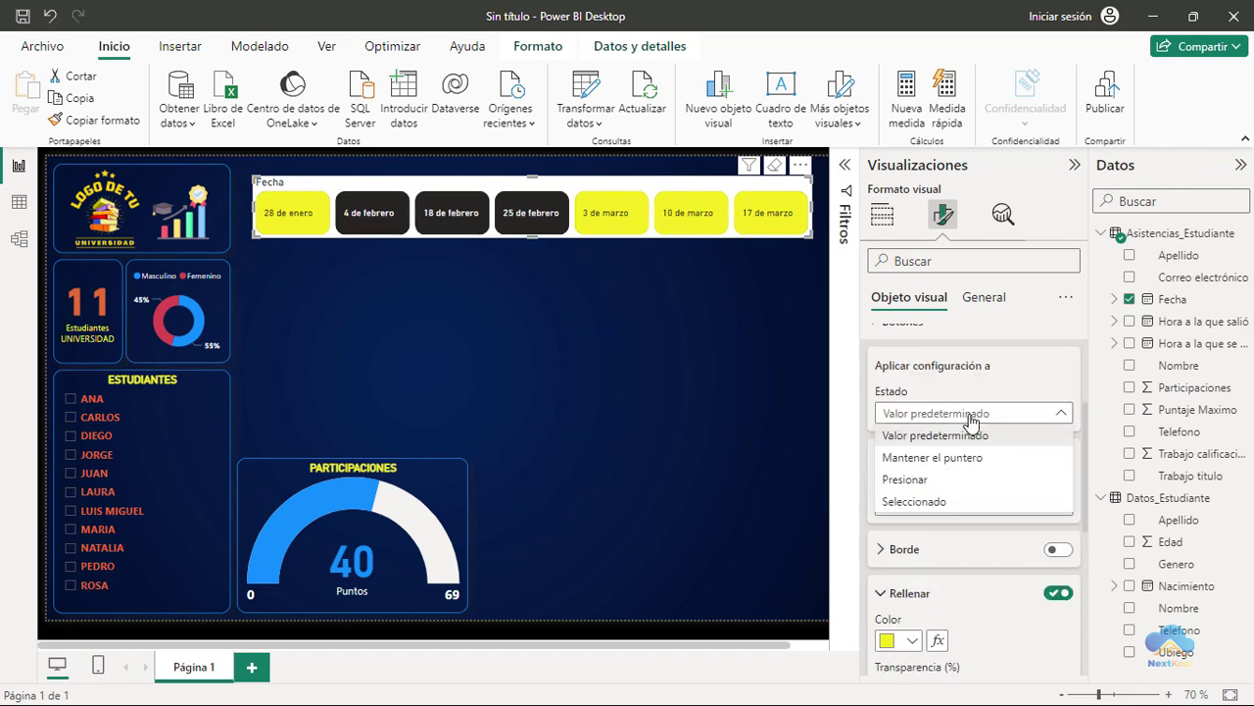
click(915, 459)
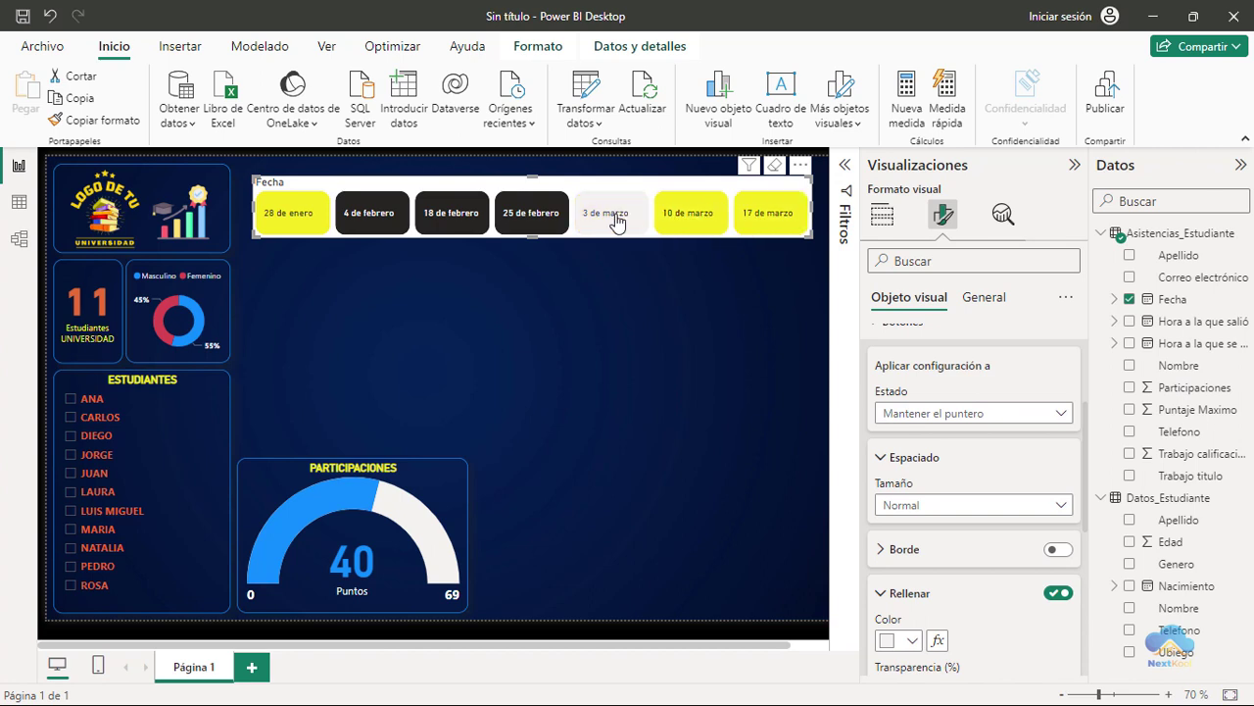
scroll(985, 493, down, 2)
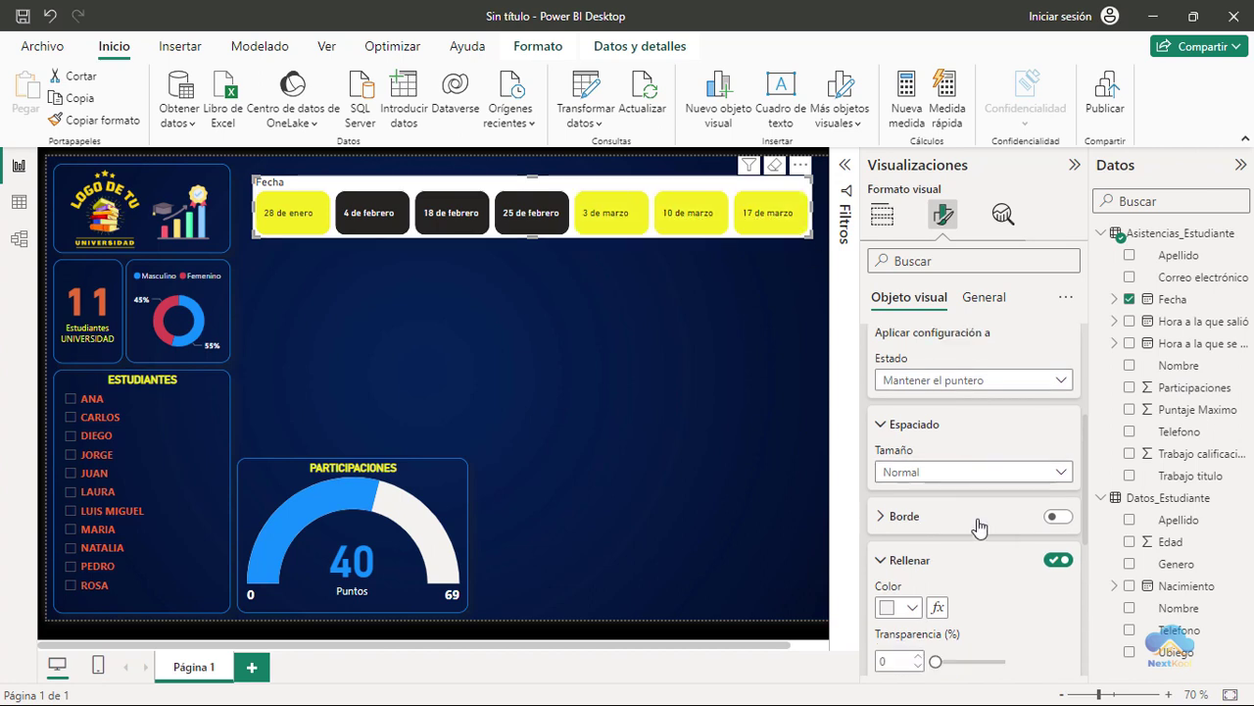
scroll(992, 504, down, 1)
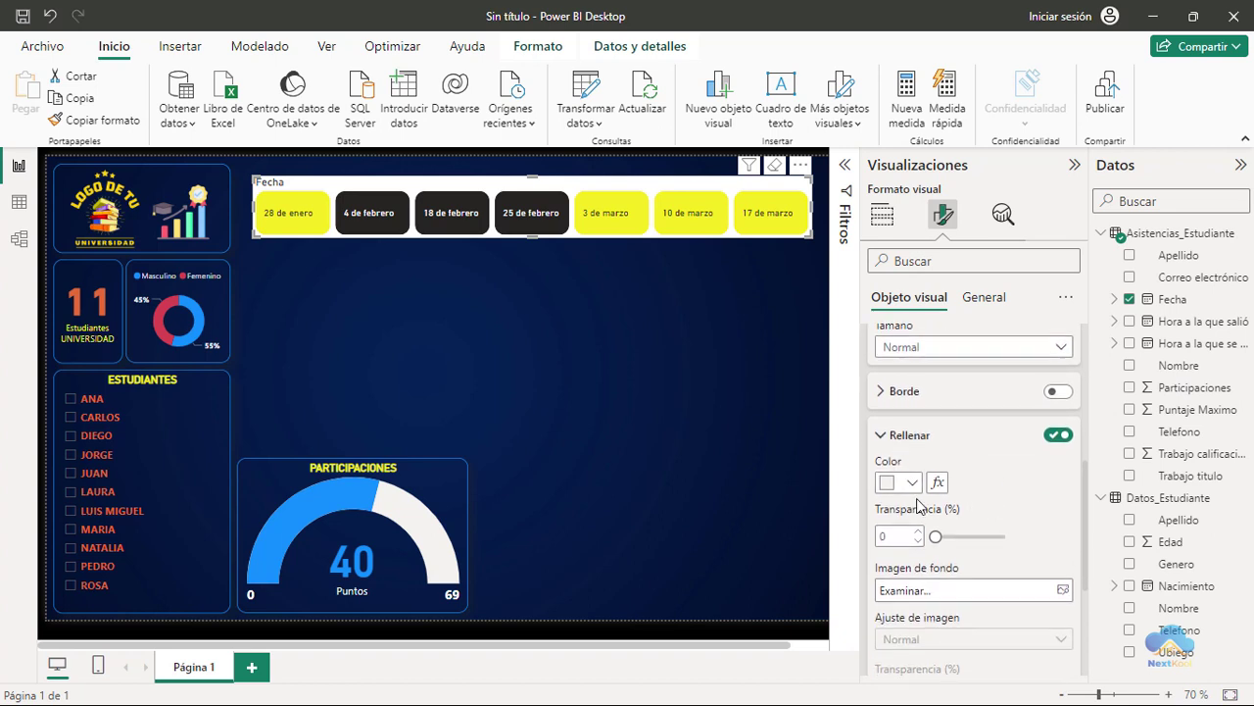
click(913, 484)
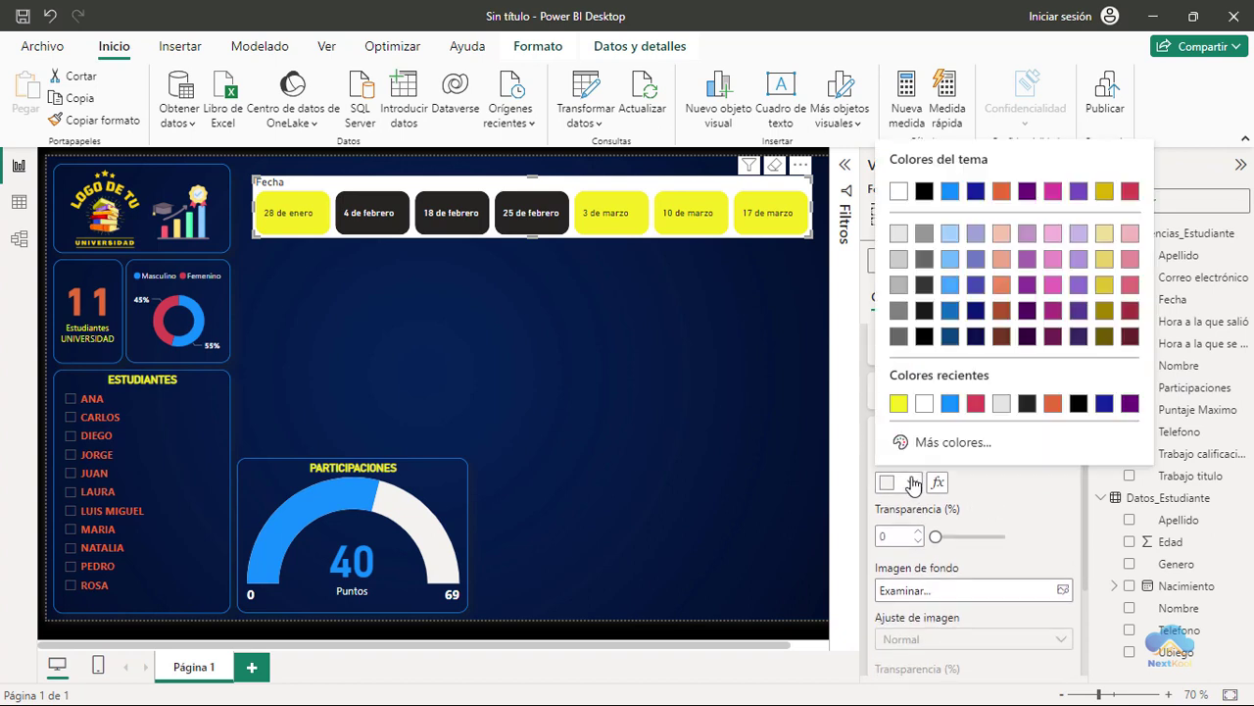
click(951, 236)
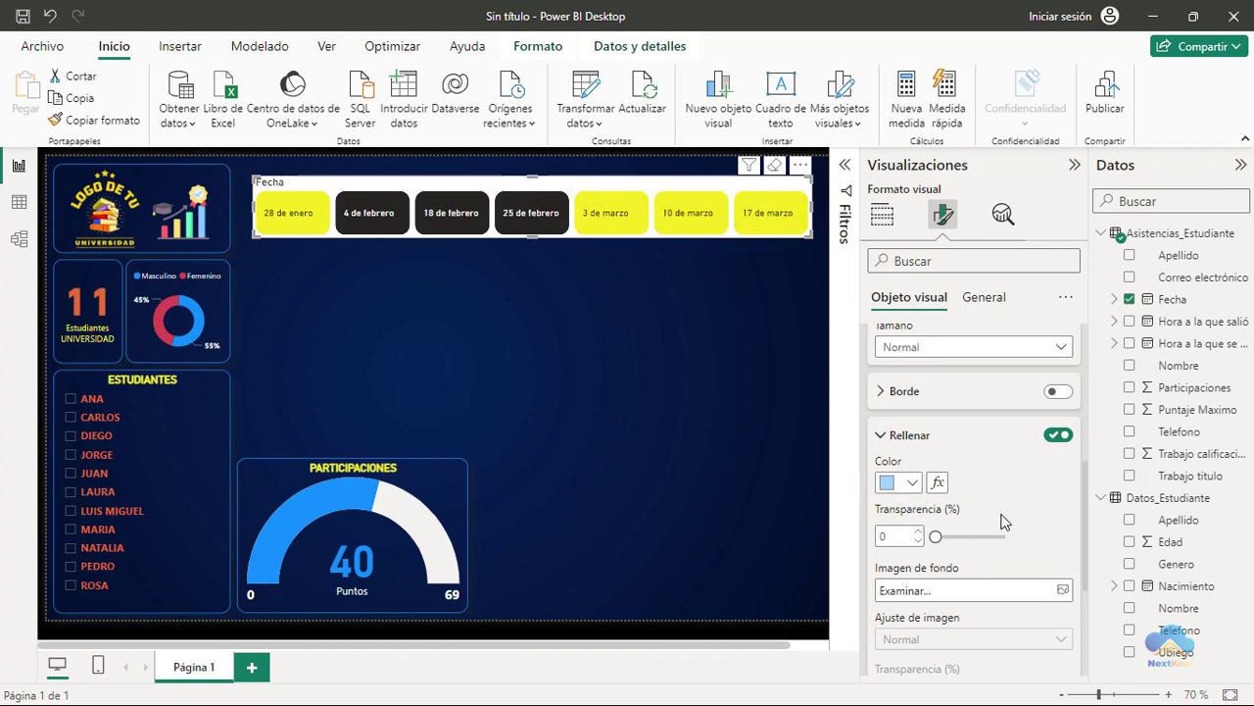
Step: Switch the styled state to Presionar and select the 10 de marzo date
scroll(1002, 522, up, 1)
scroll(1001, 521, up, 1)
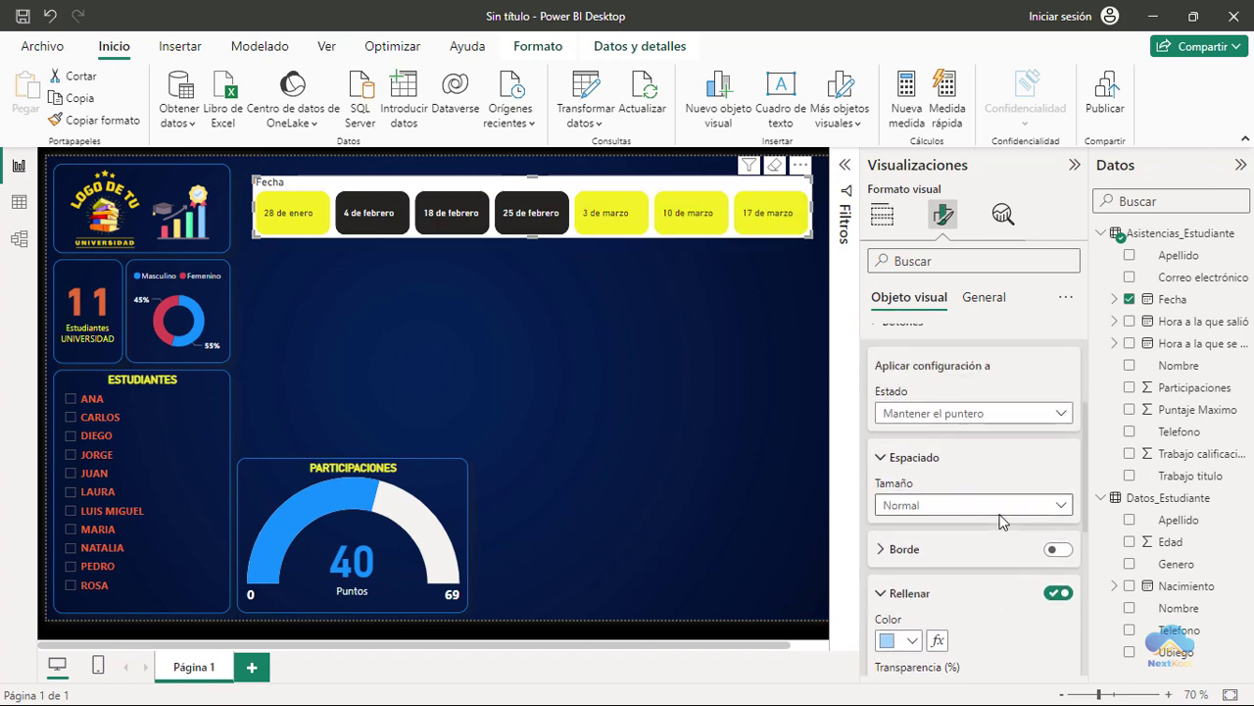
click(1064, 417)
key(Escape)
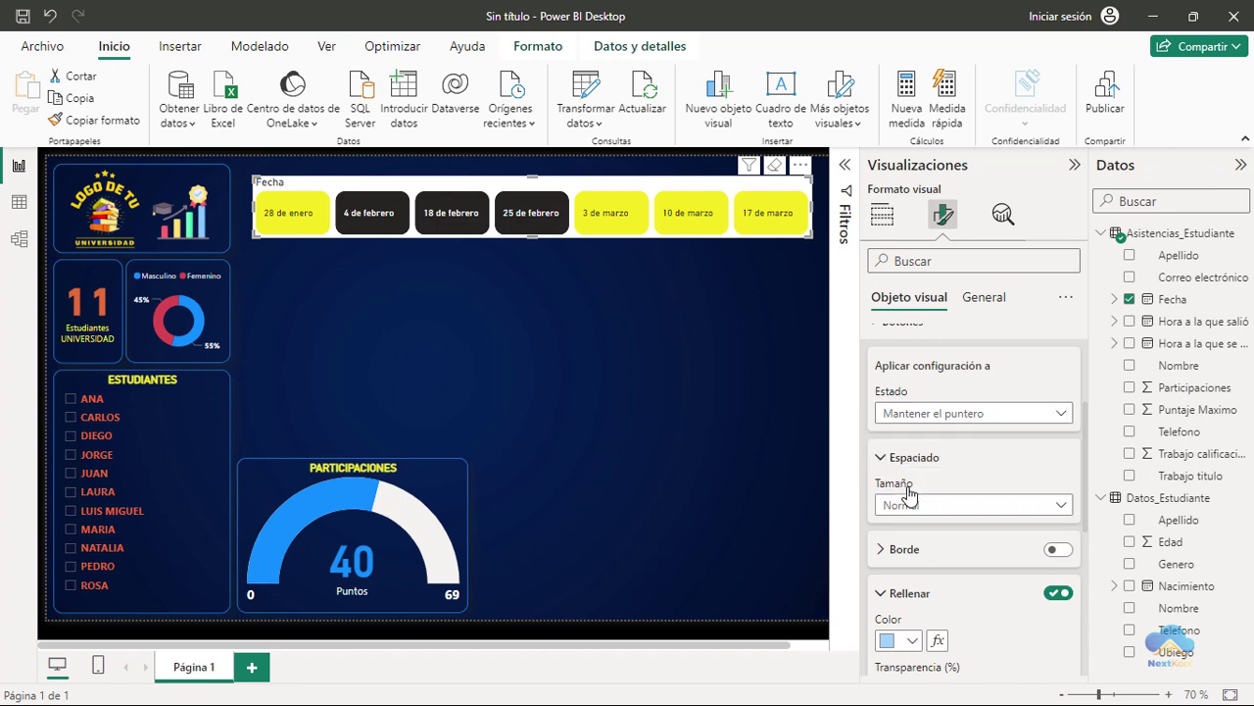
key(Down)
click(697, 224)
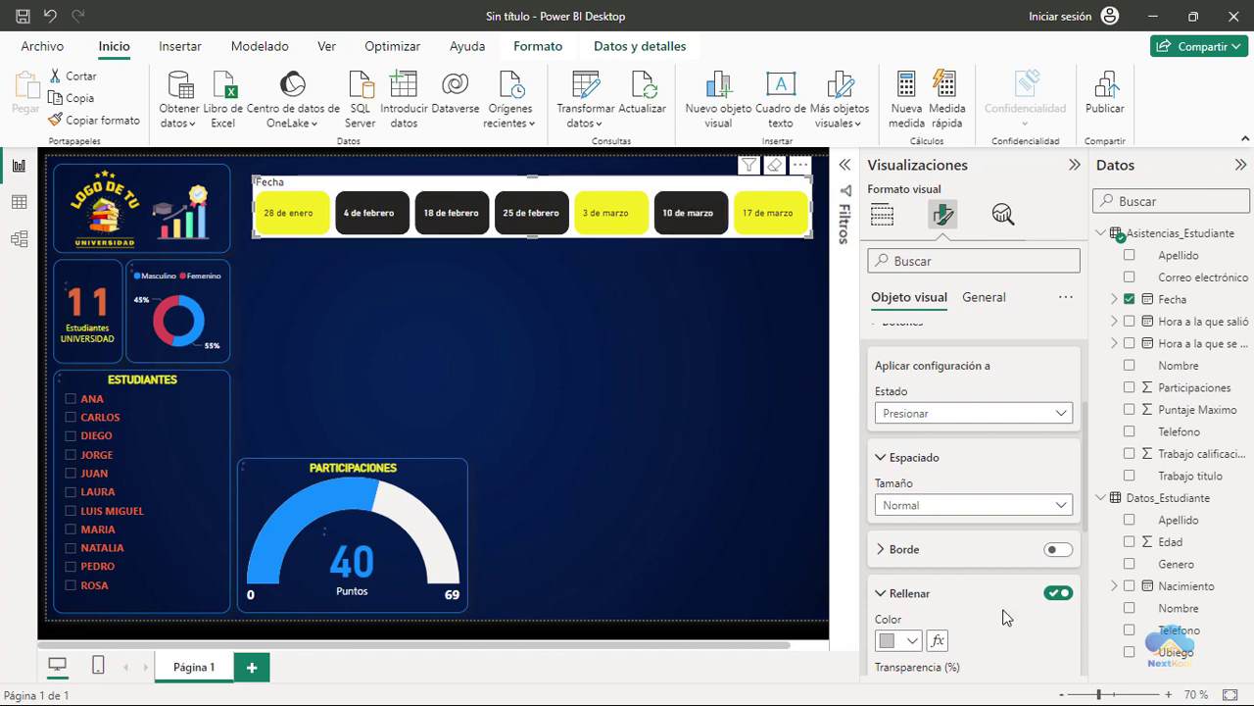
Step: Deselect 10 de marzo and give the Presionar button state a blue fill instead of black
click(698, 215)
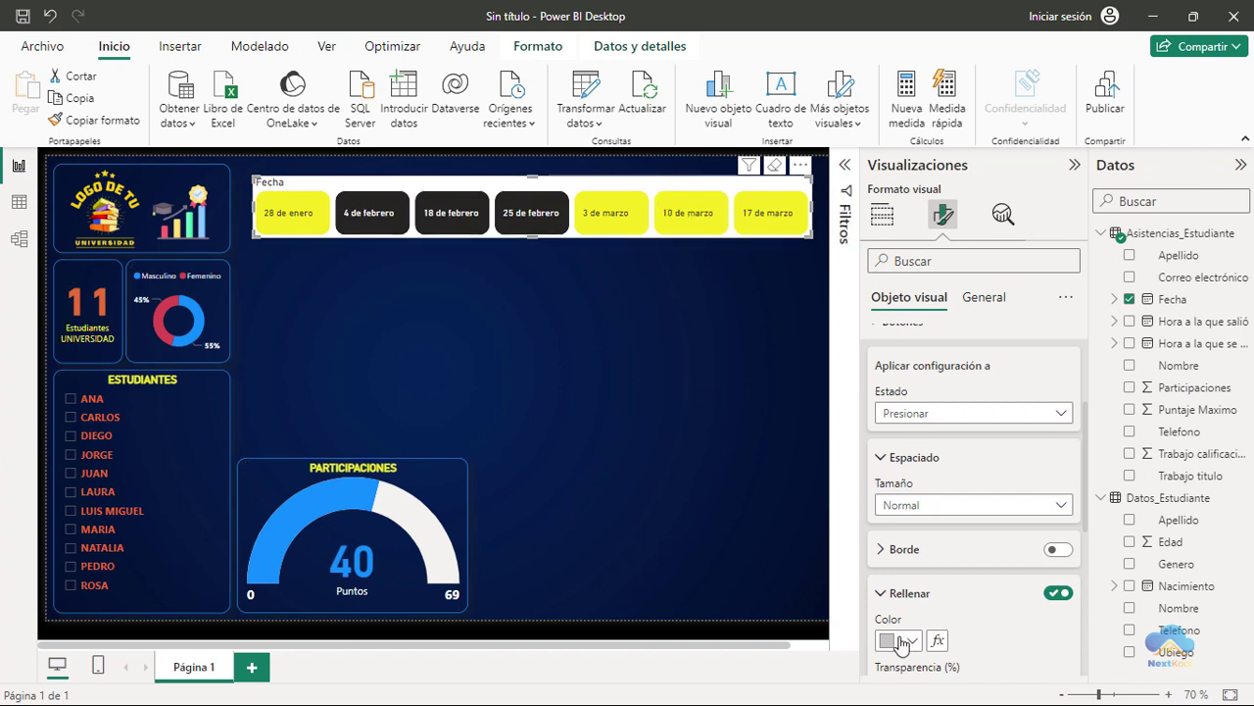
scroll(984, 606, down, 1)
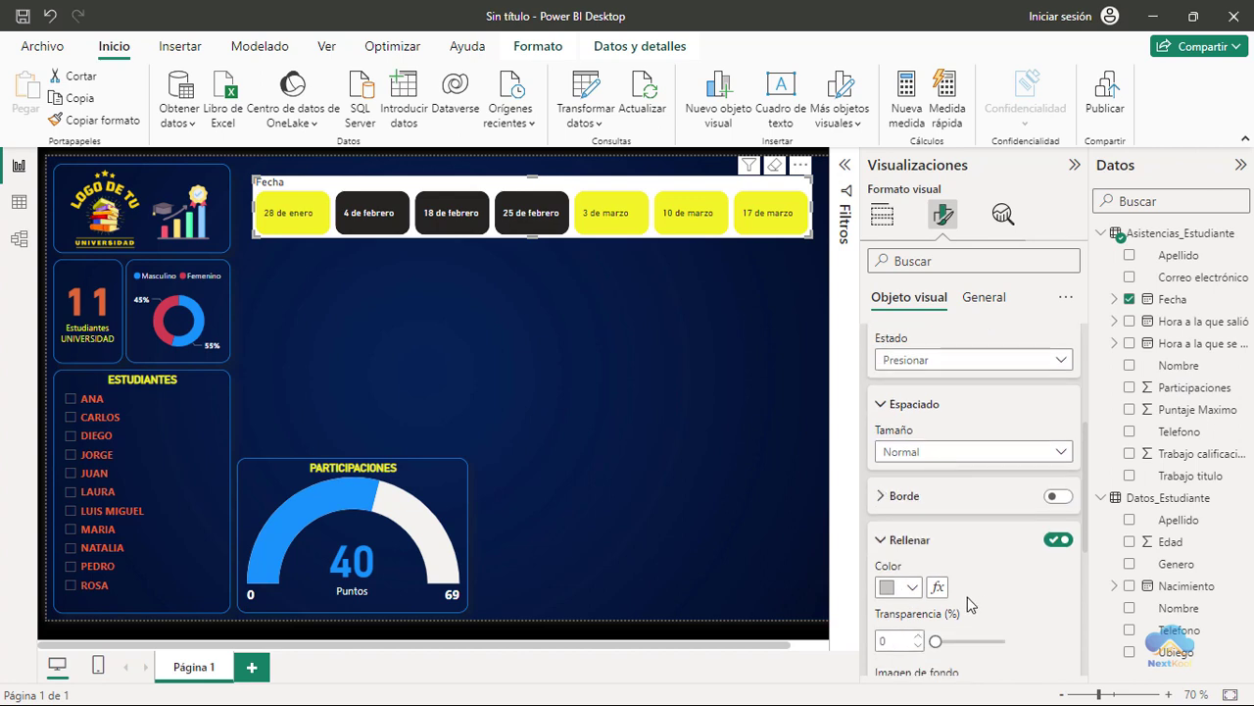
click(914, 588)
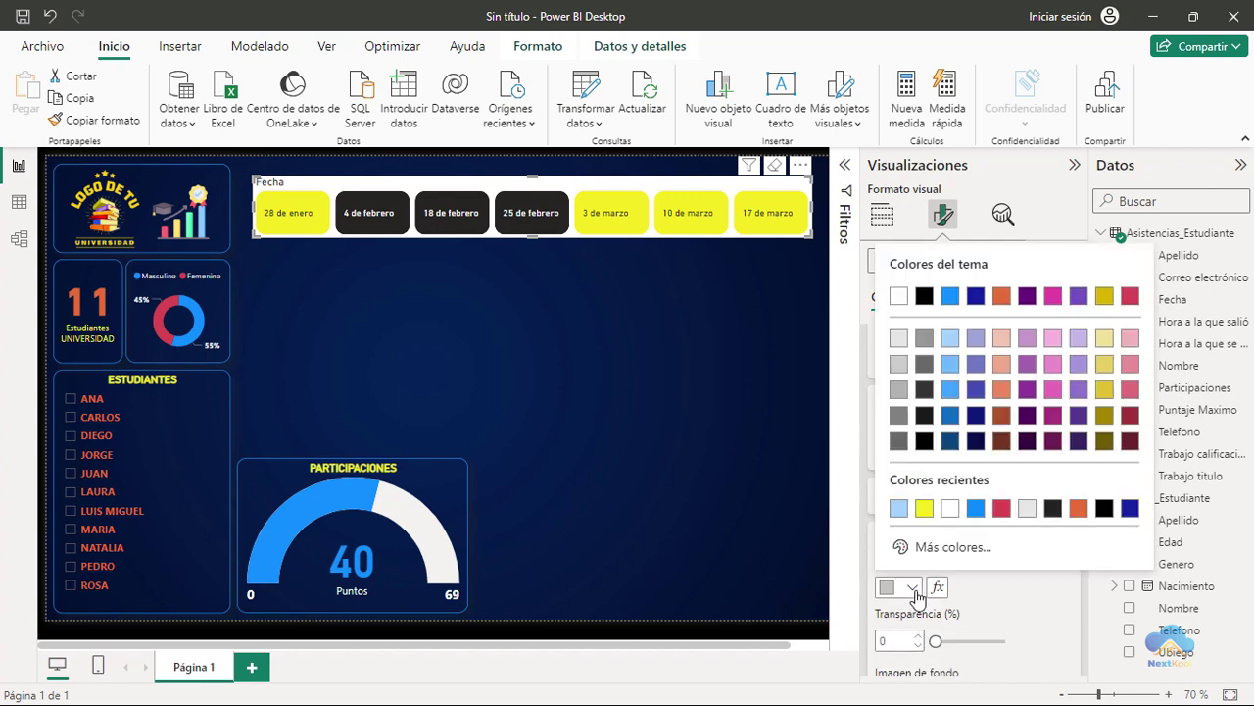
click(976, 508)
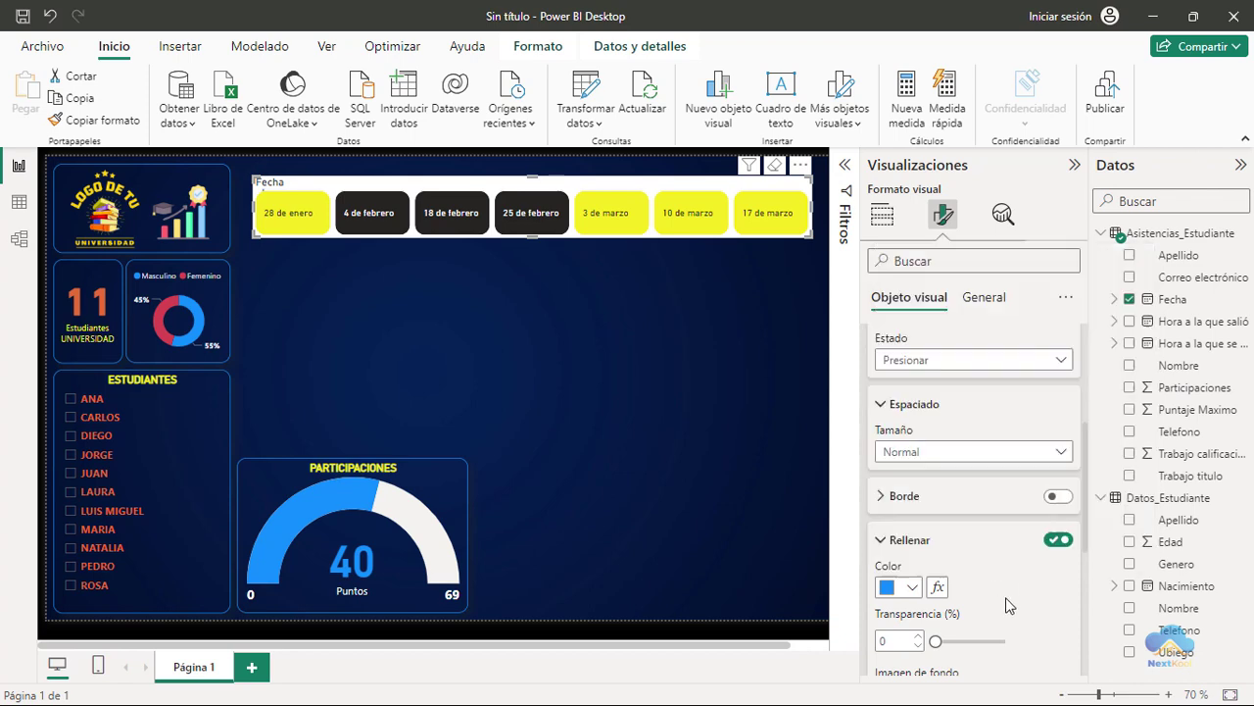
scroll(995, 575, up, 1)
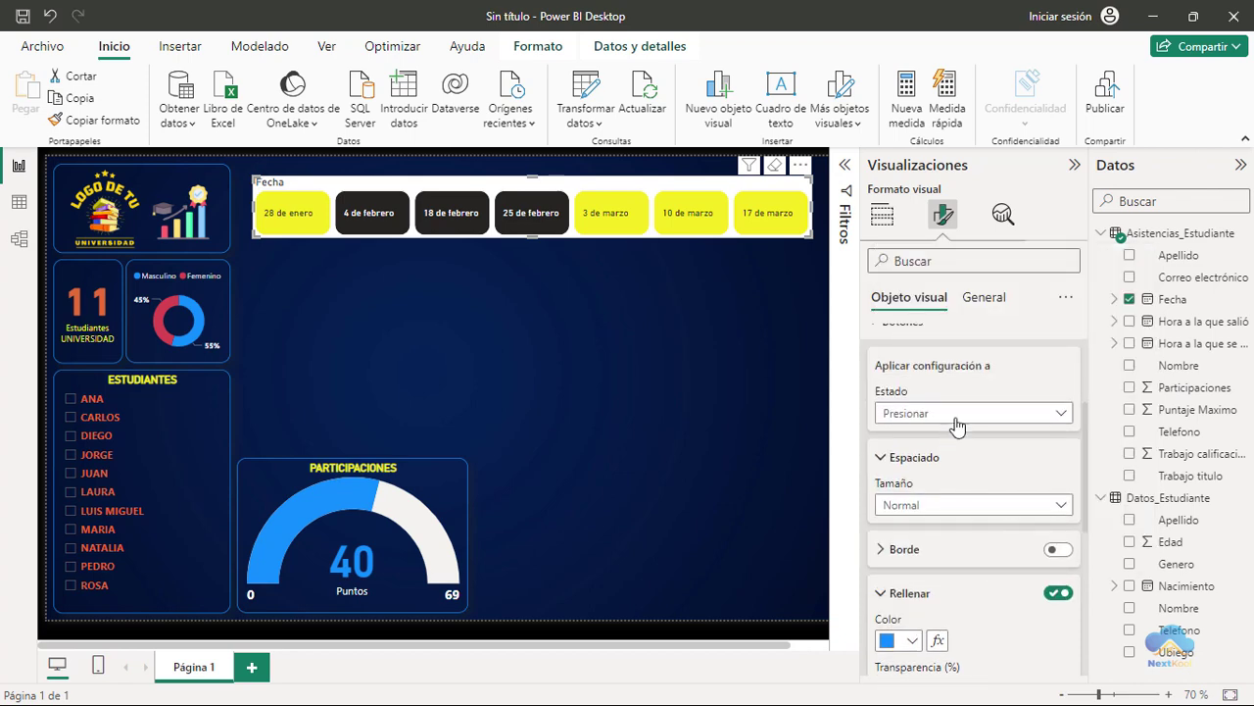
click(1036, 416)
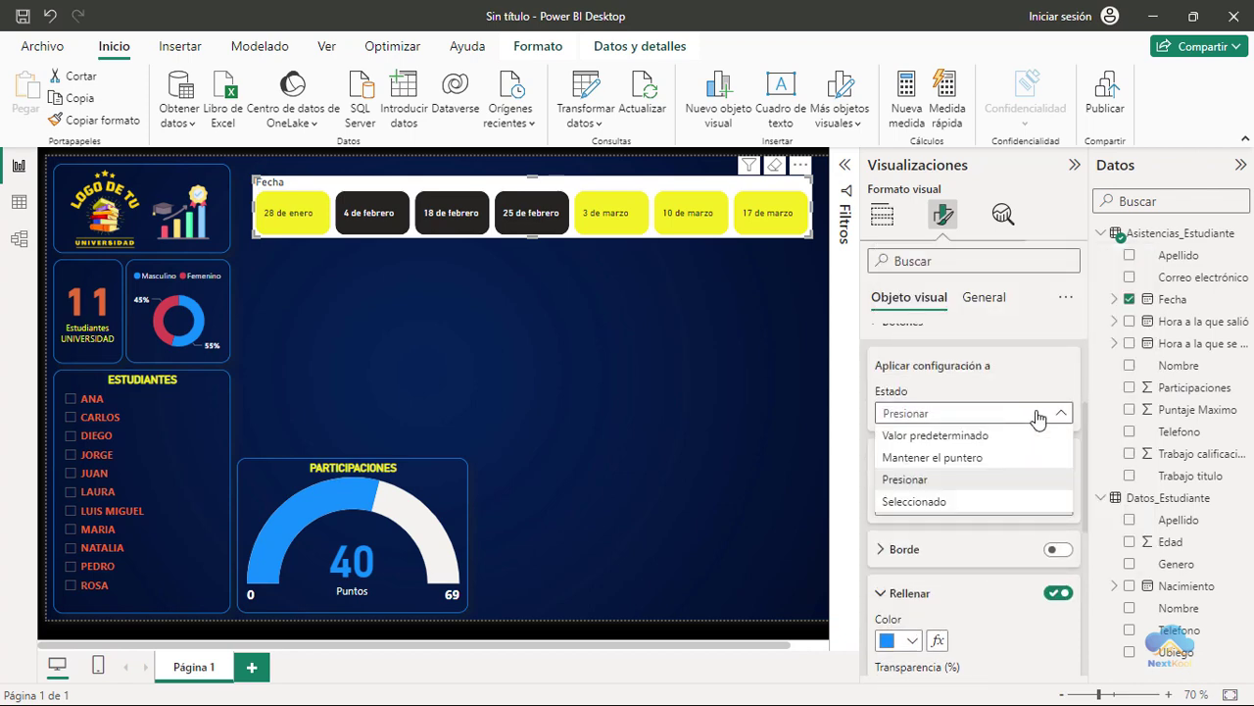
click(916, 522)
scroll(976, 591, down, 2)
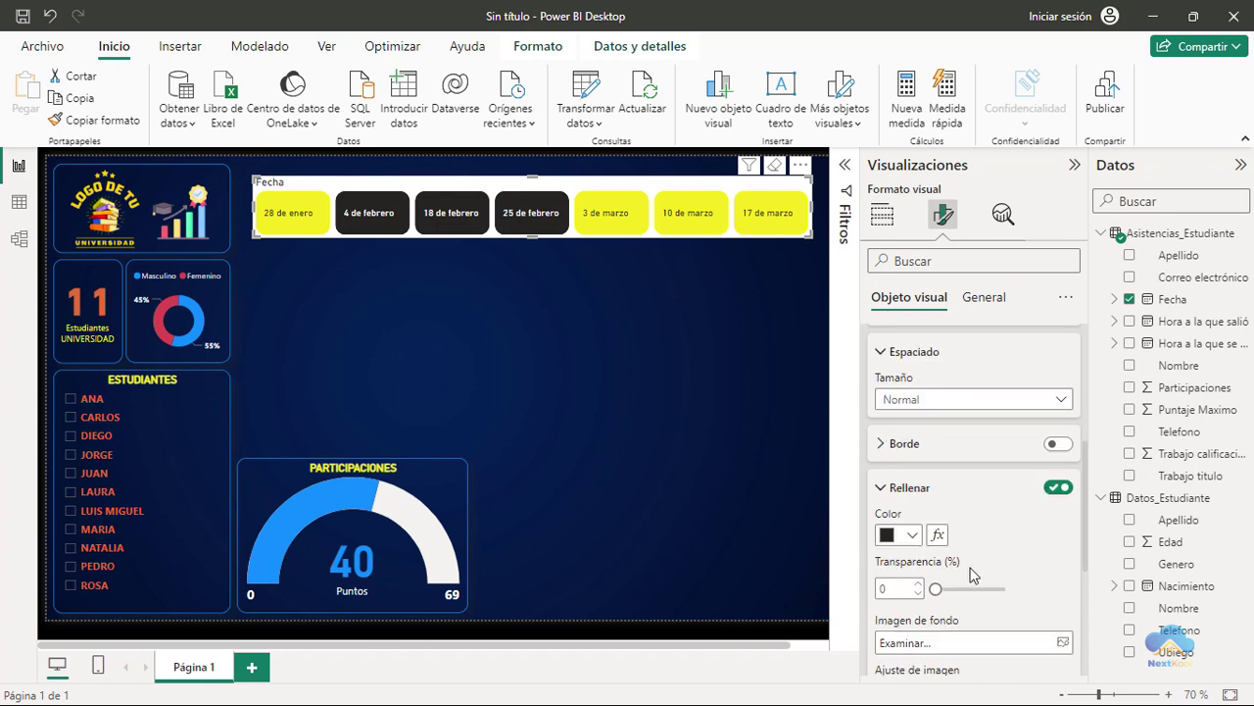
click(911, 536)
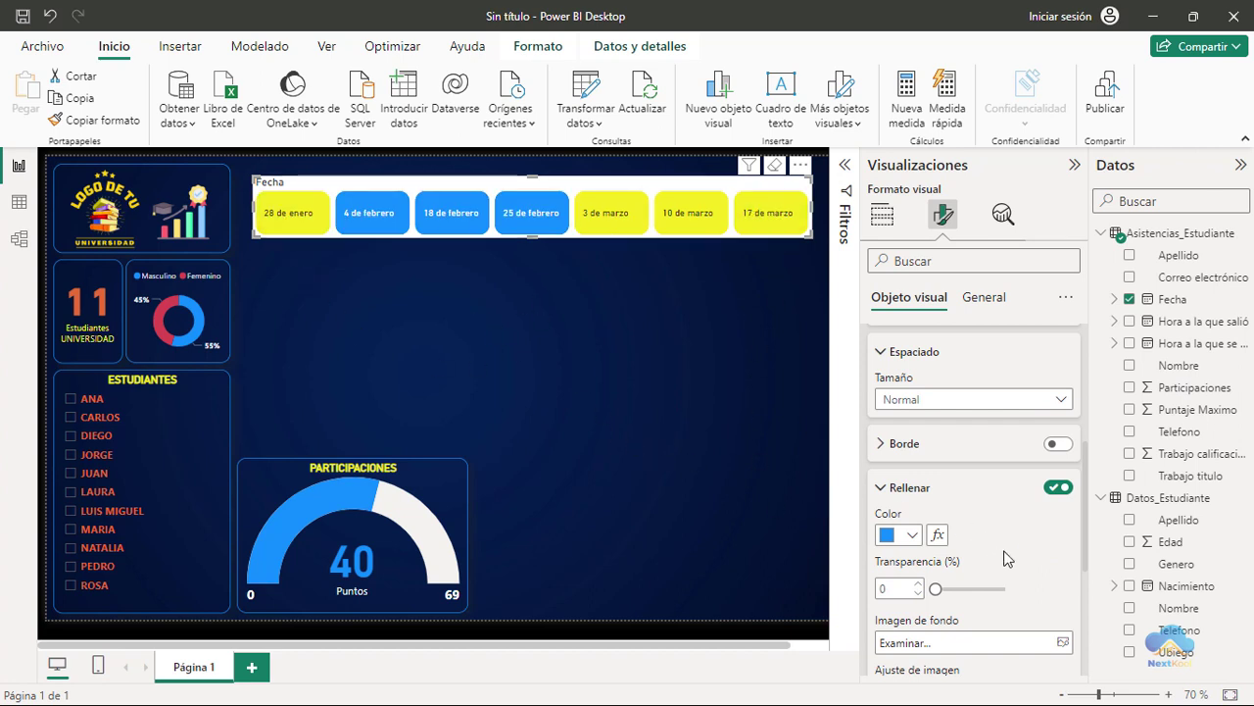
scroll(987, 539, up, 5)
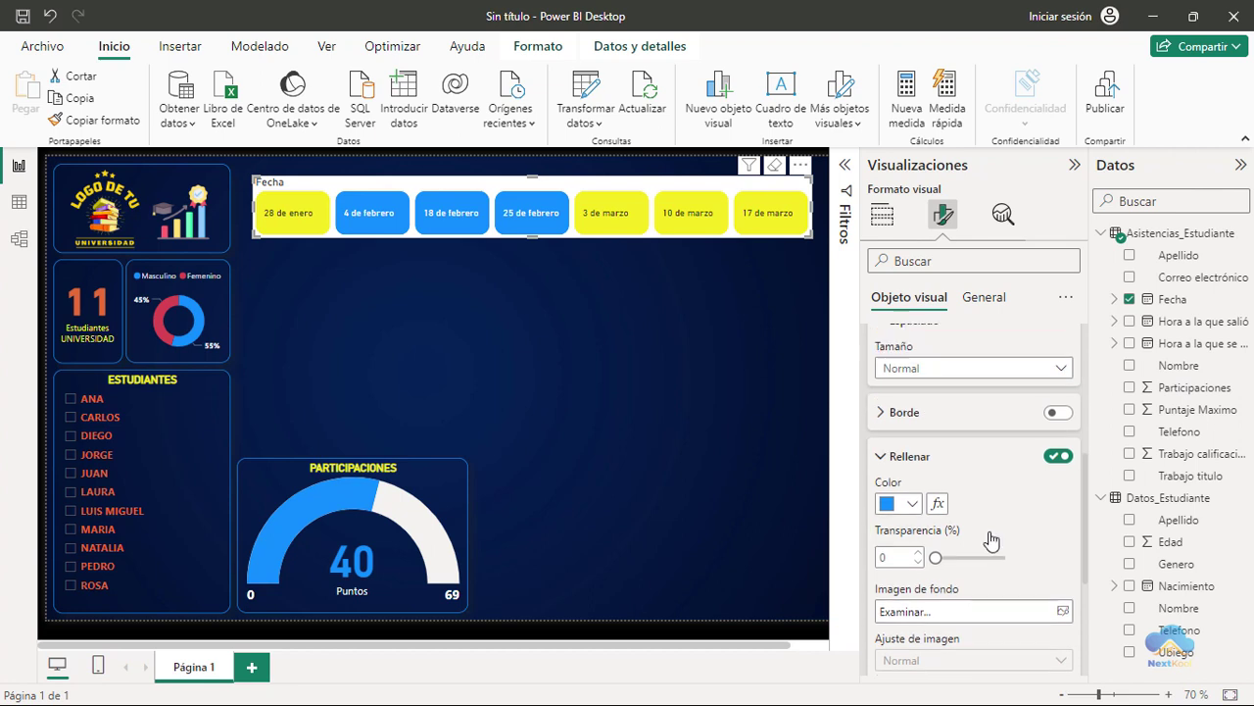
click(882, 373)
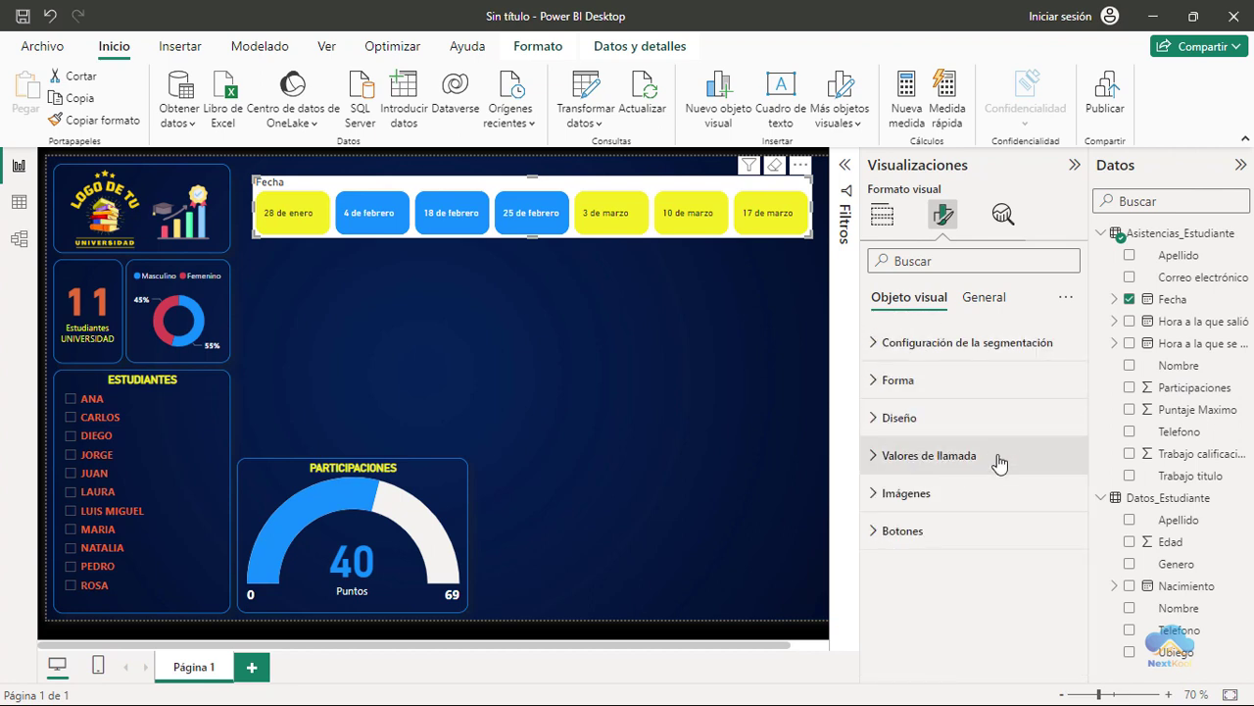
Step: Hide the Fecha slicer's title and expand its effects settings
click(982, 299)
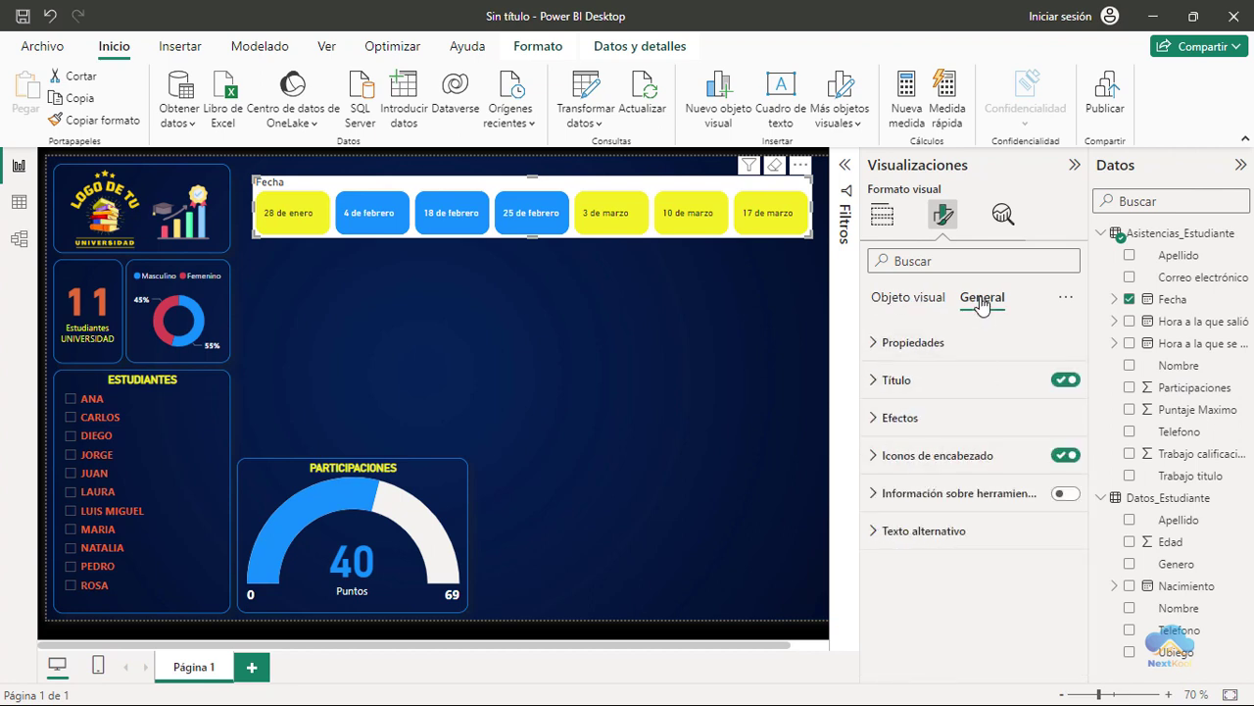
click(1066, 383)
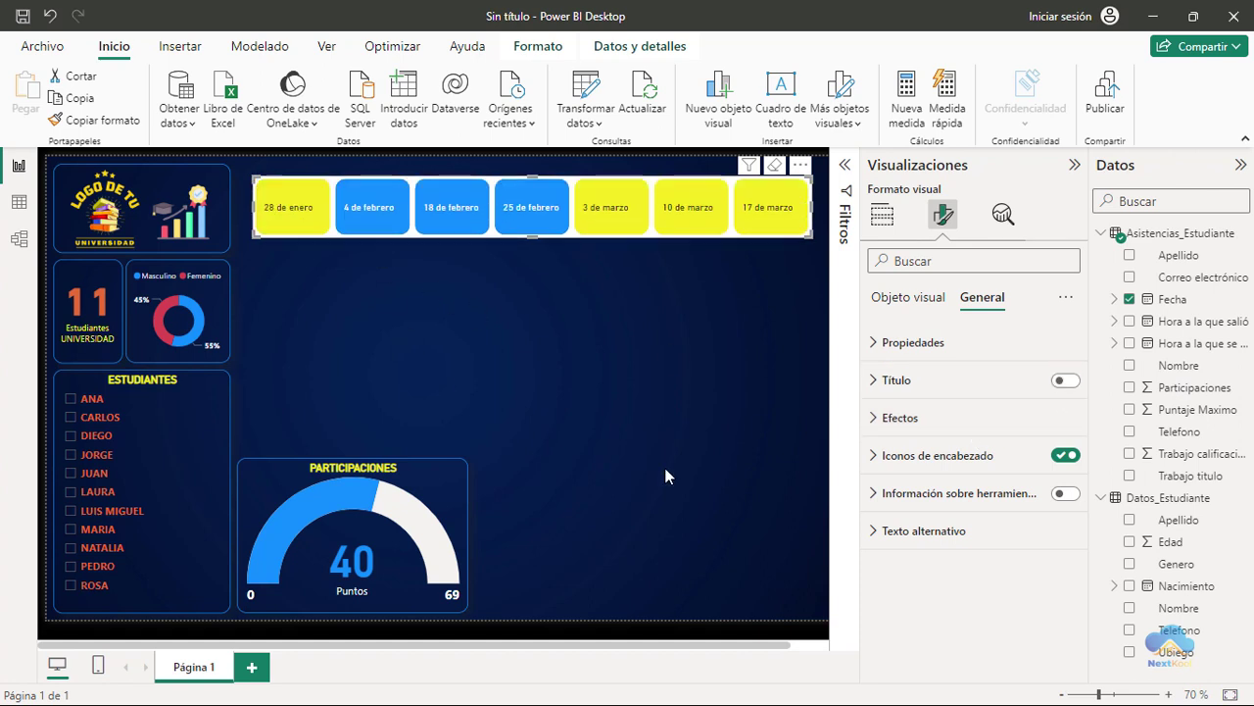
click(885, 418)
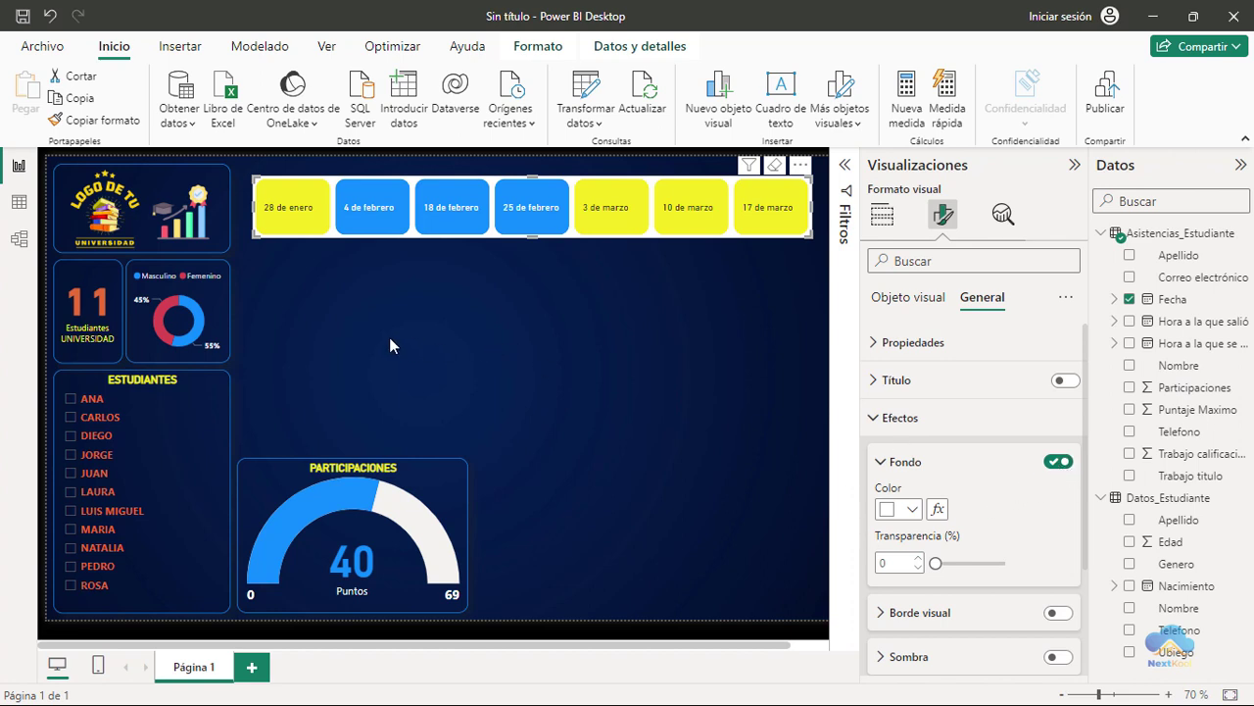
Step: Copy the Estudiantes slicer's formatting onto the date slicer, then hide its Fecha title again
click(214, 613)
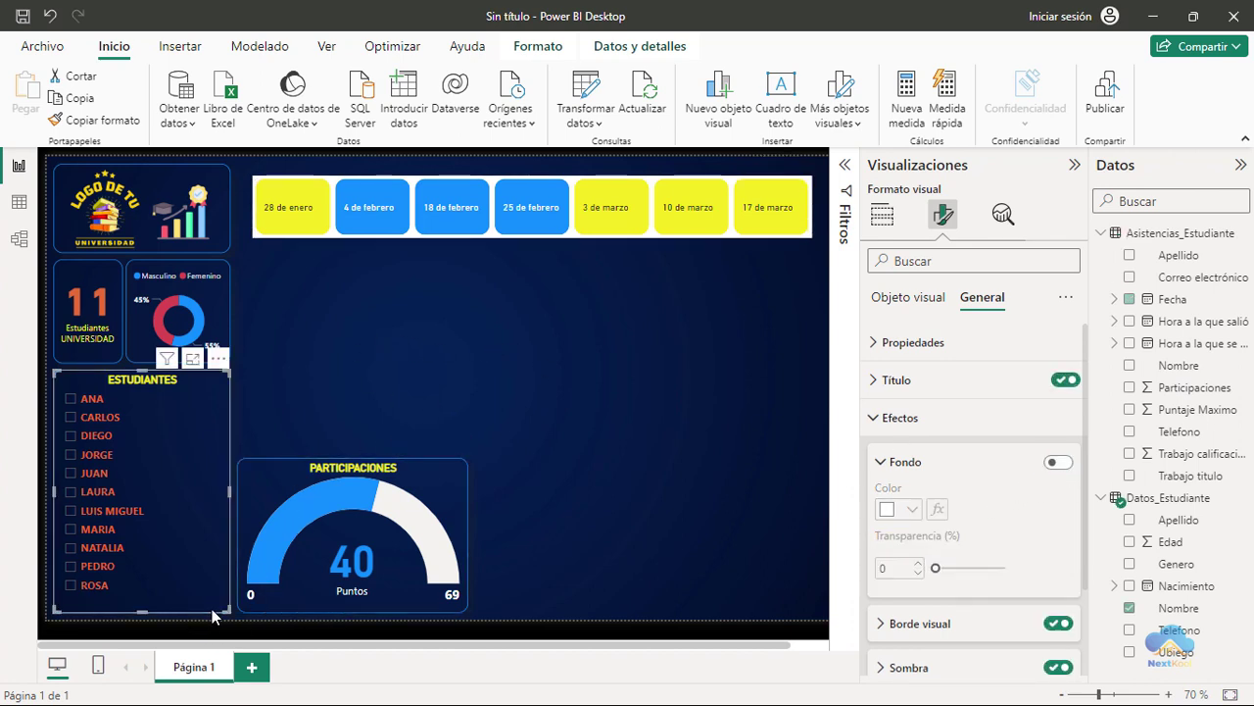
click(102, 122)
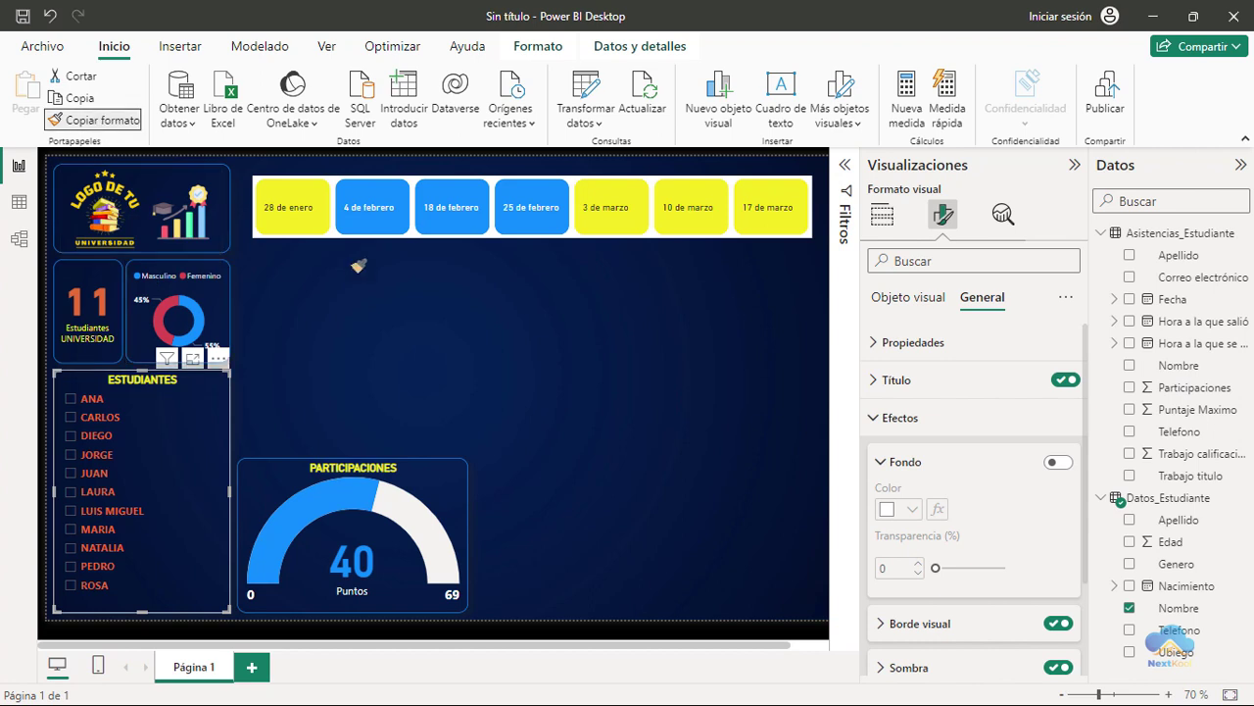
click(457, 206)
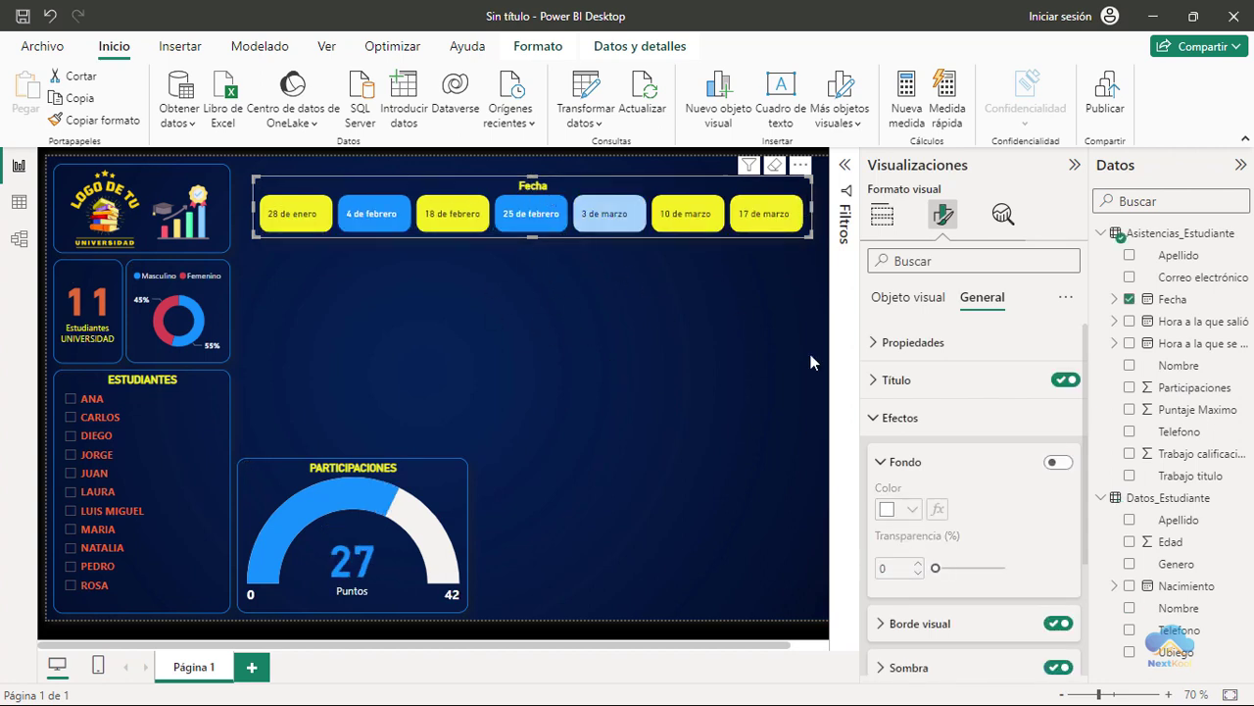
click(1066, 380)
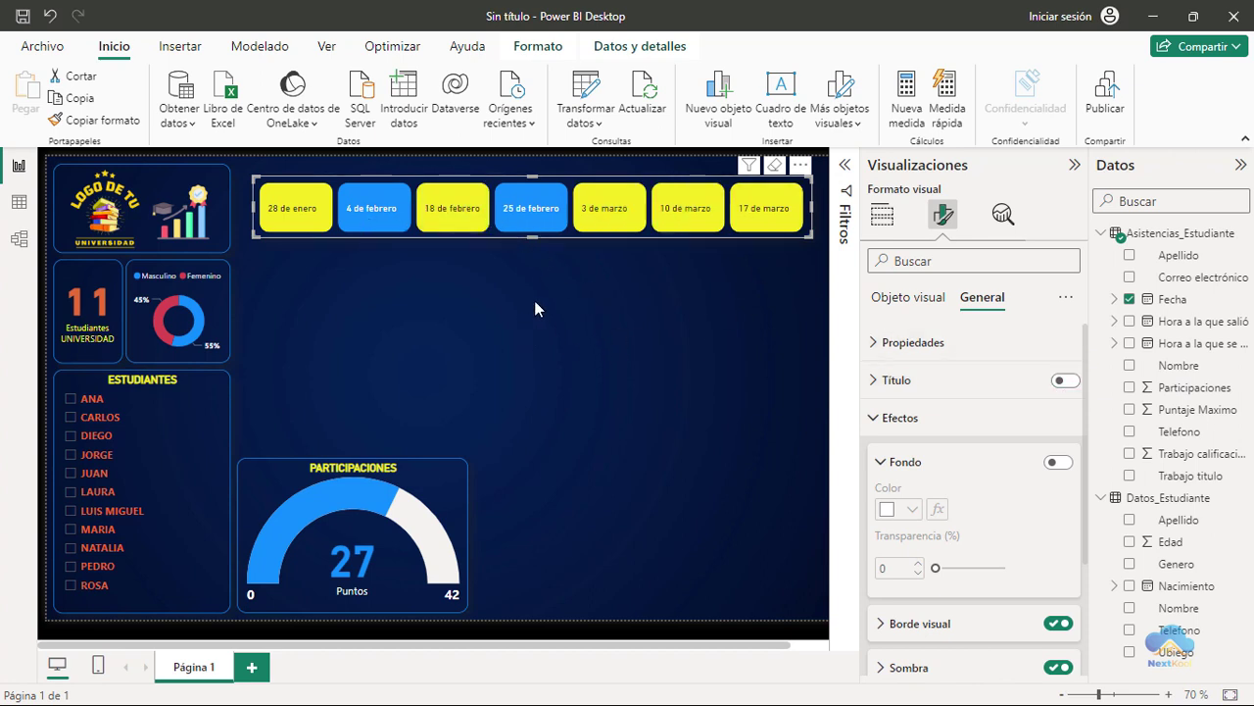
Step: Nudge the date slicer's bottom edge up and set its Valores de llamada horizontal alignment to centre
drag(530, 235, 525, 225)
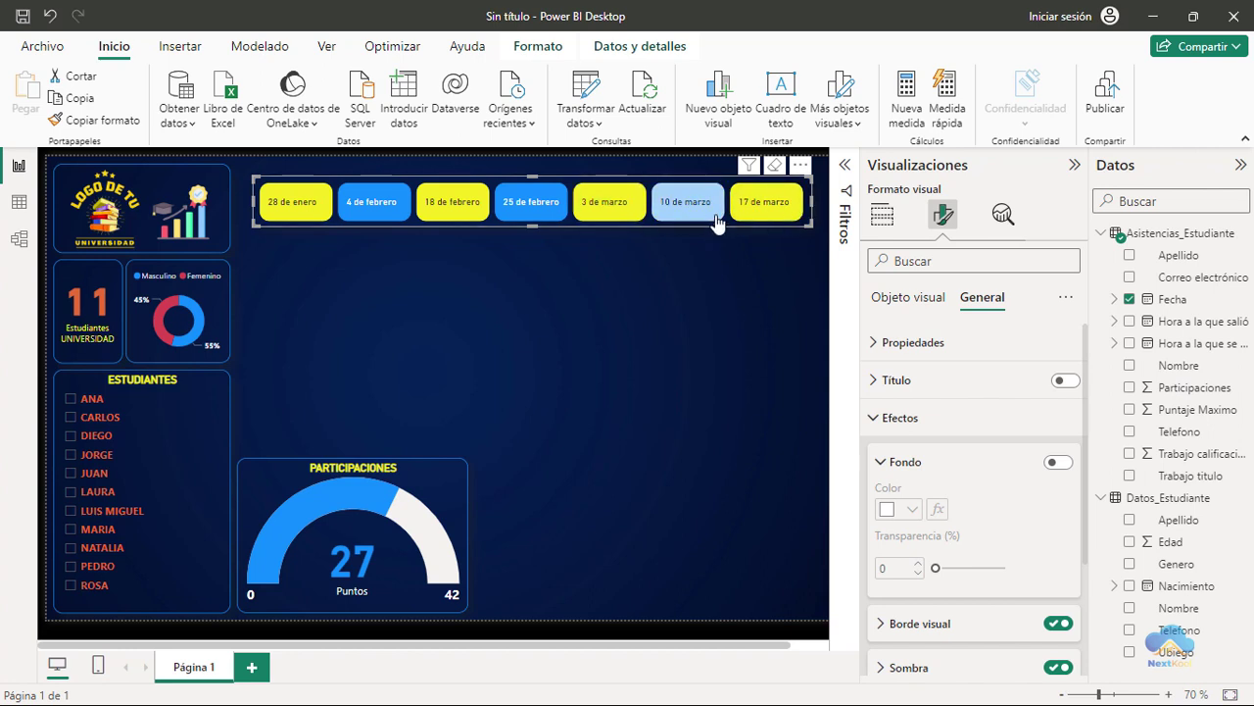
click(873, 422)
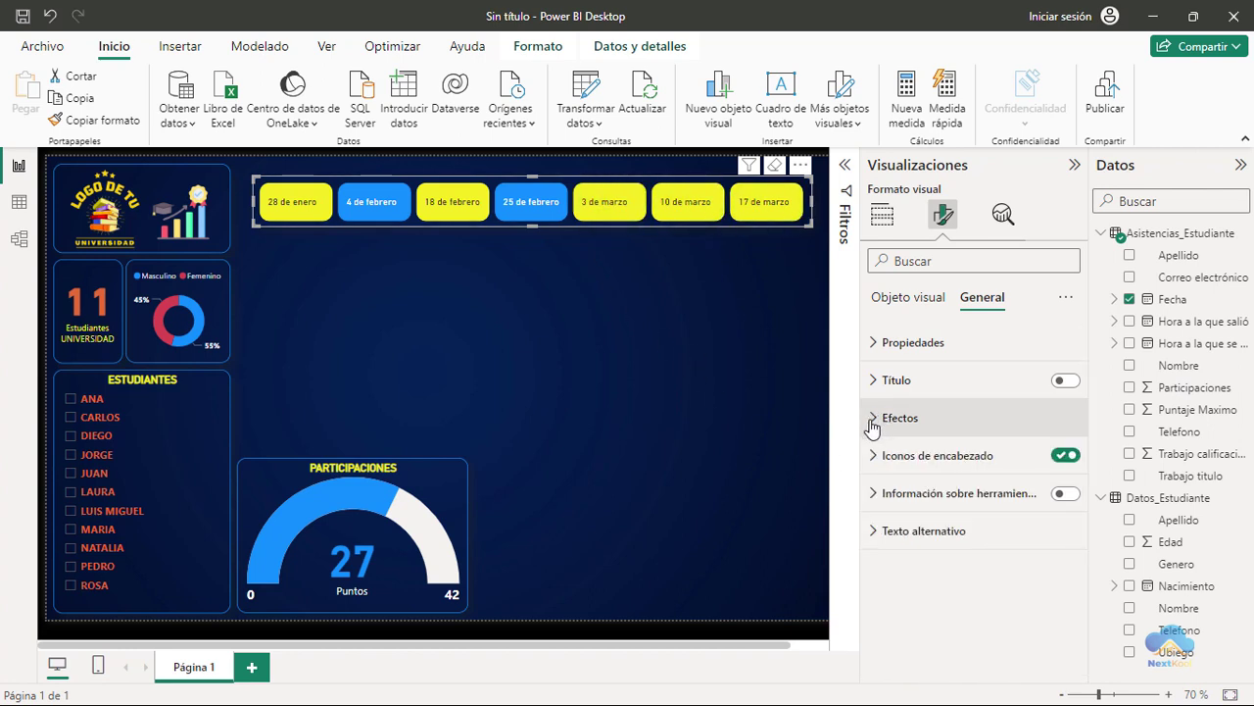
click(894, 299)
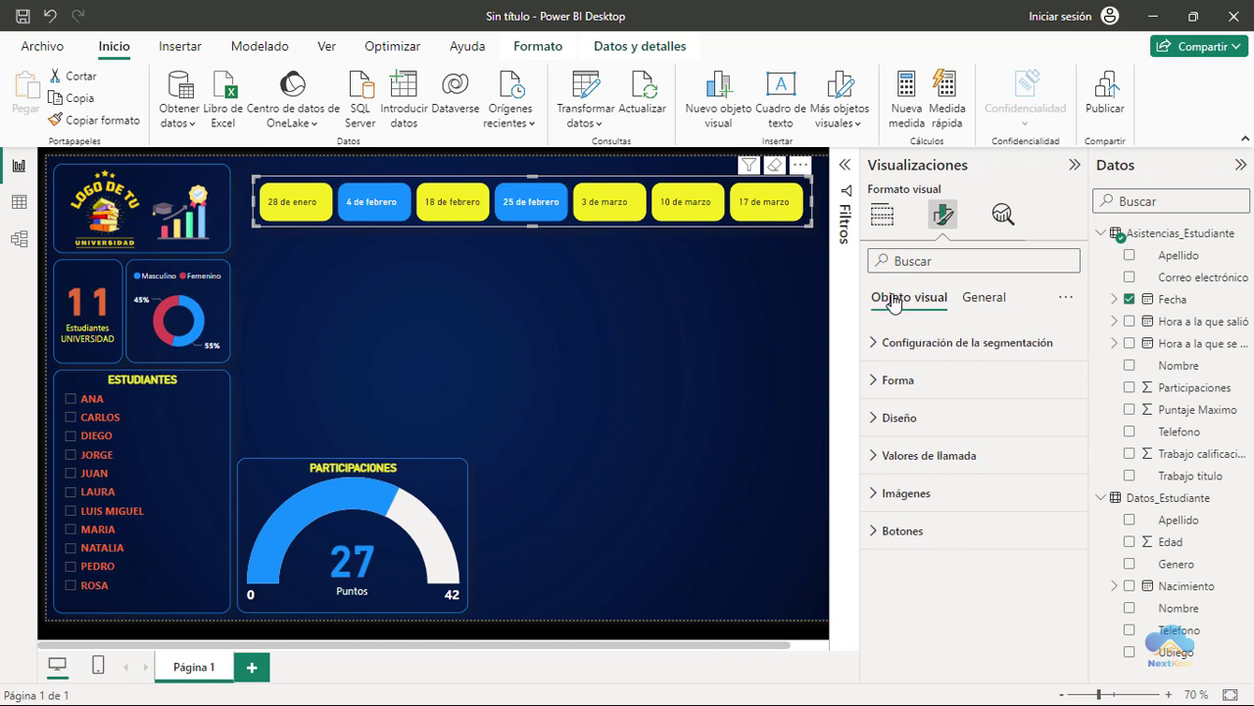
click(875, 456)
scroll(980, 554, down, 2)
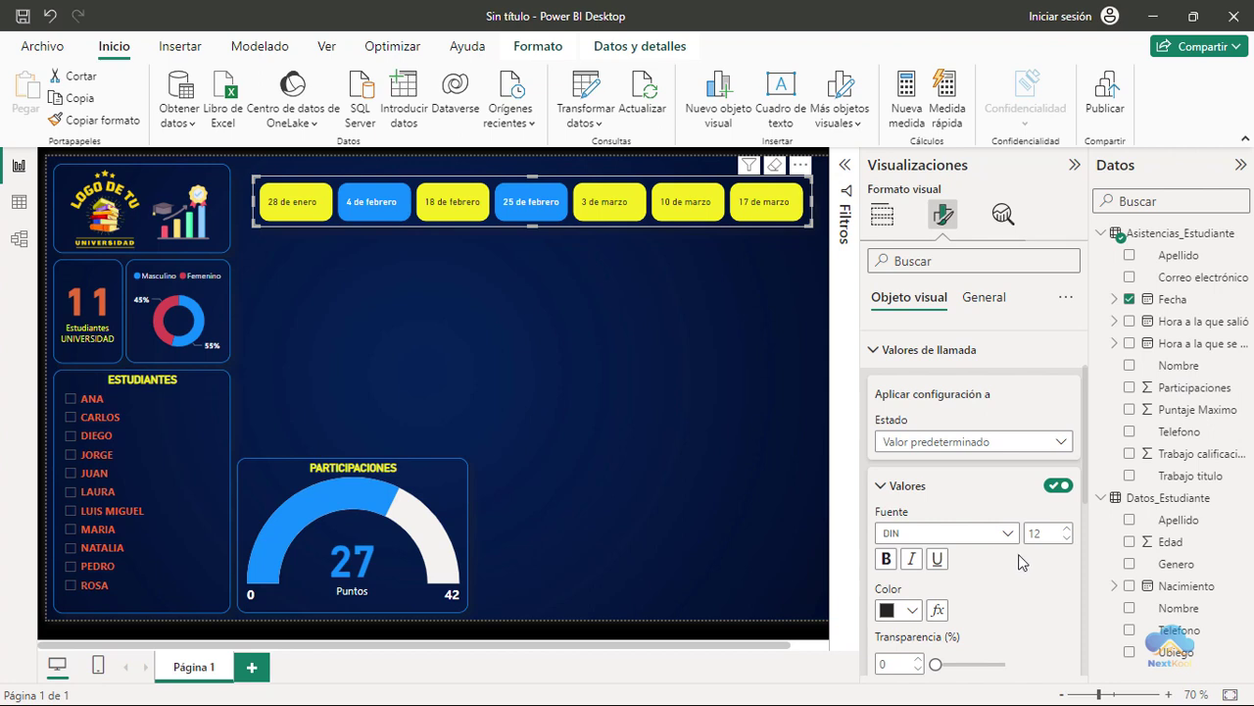
scroll(1019, 556, down, 2)
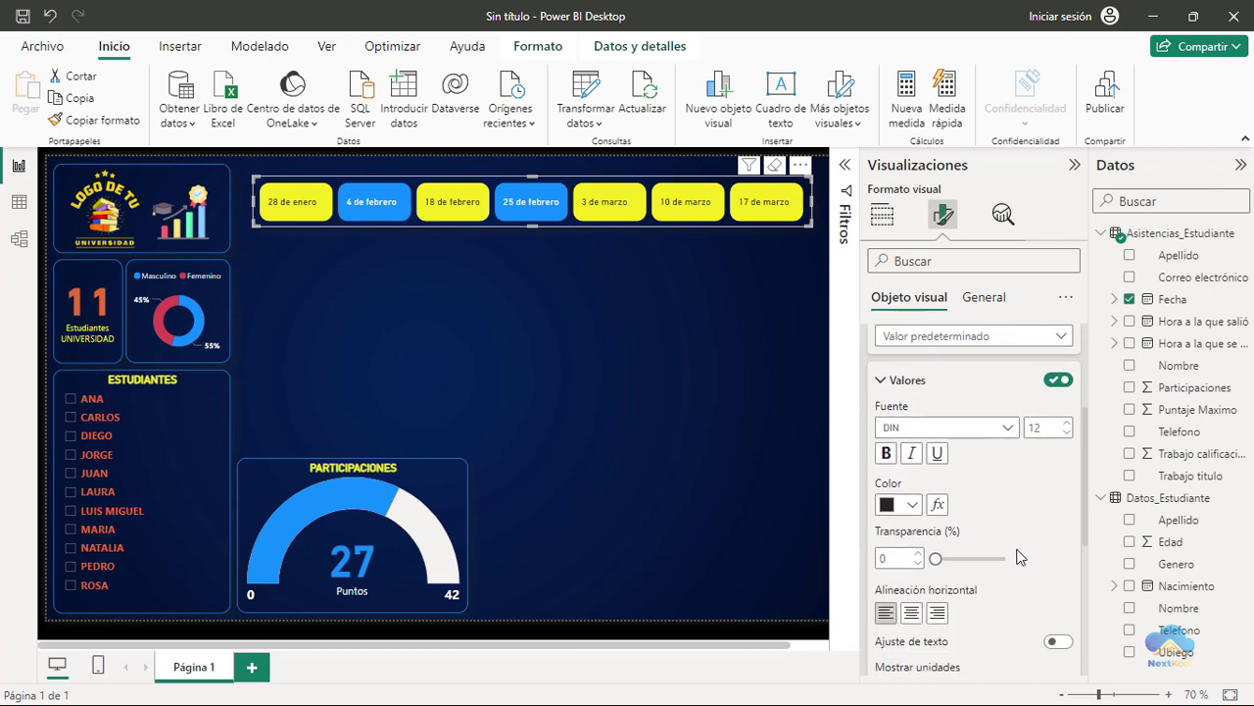
click(912, 614)
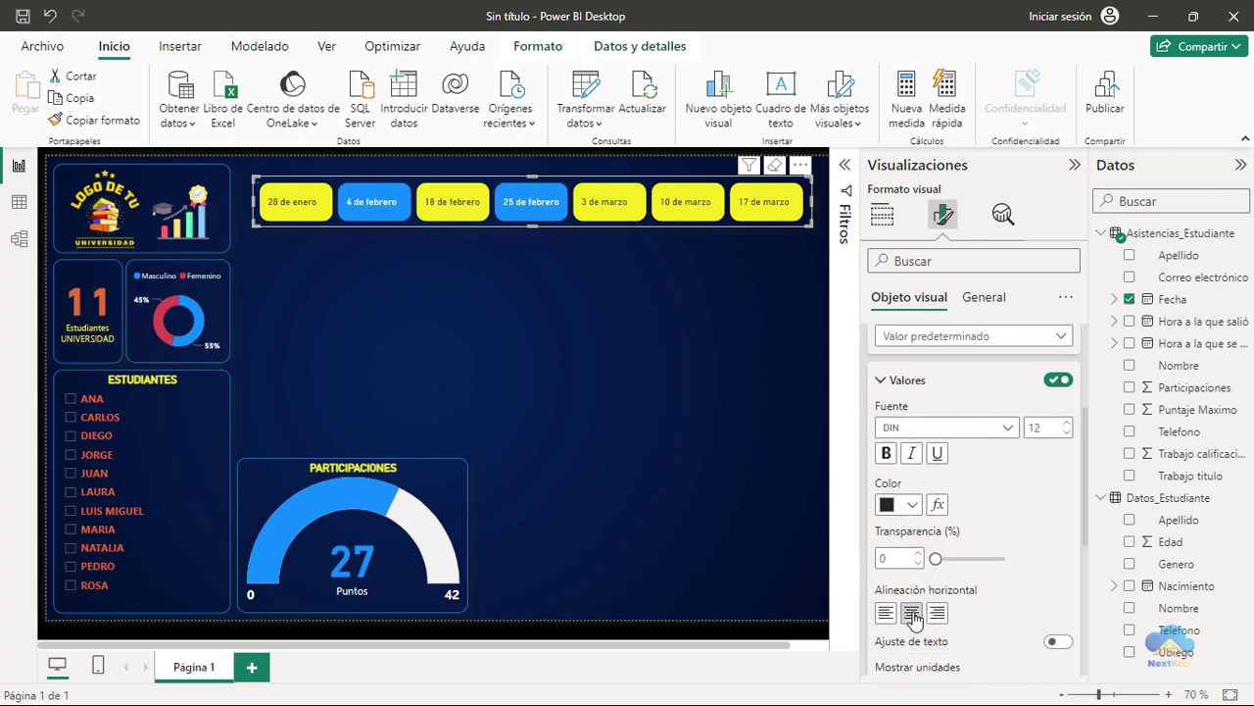
Step: Size the date slicer to height 78 and width 960, then collapse the Visualizaciones pane
click(987, 298)
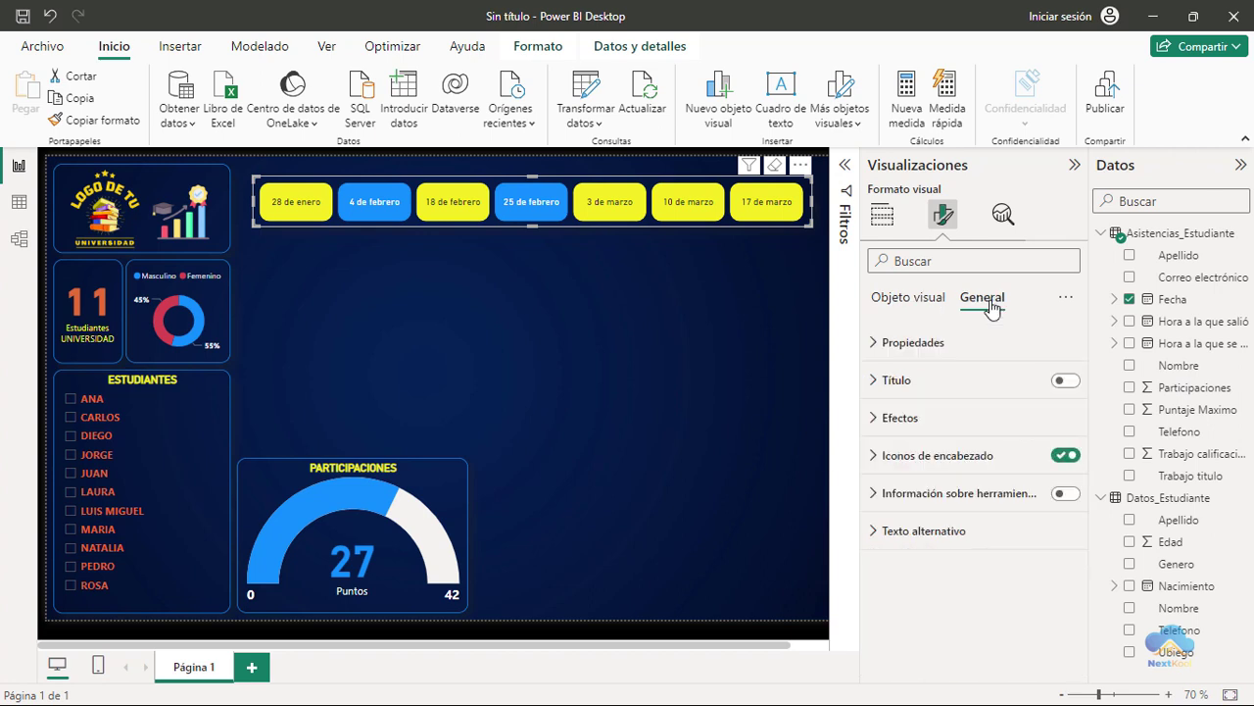
click(911, 343)
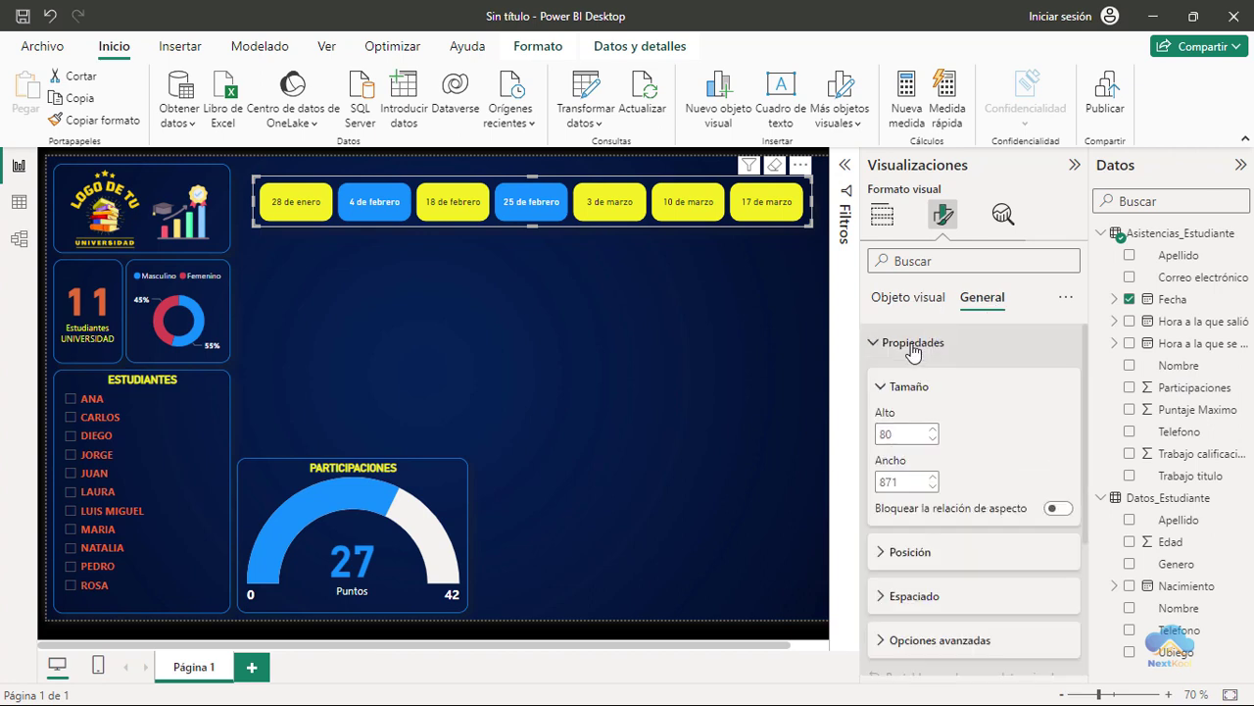
click(855, 433)
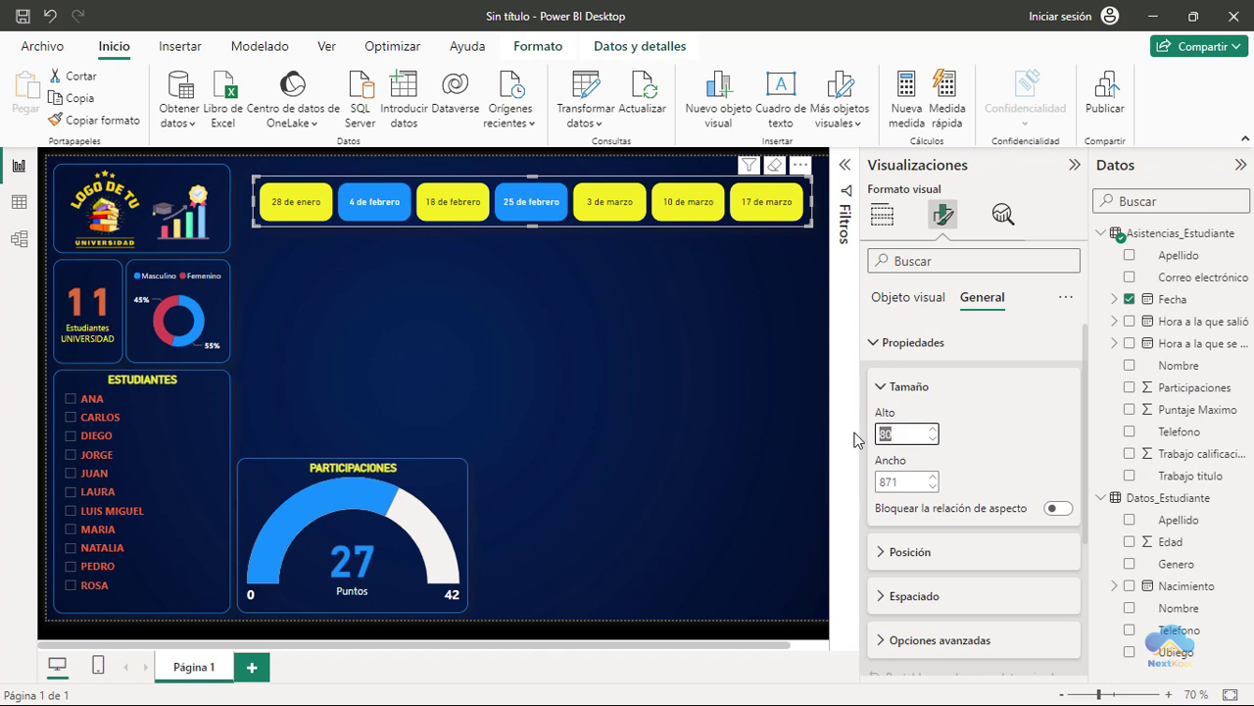
text(78)
click(877, 480)
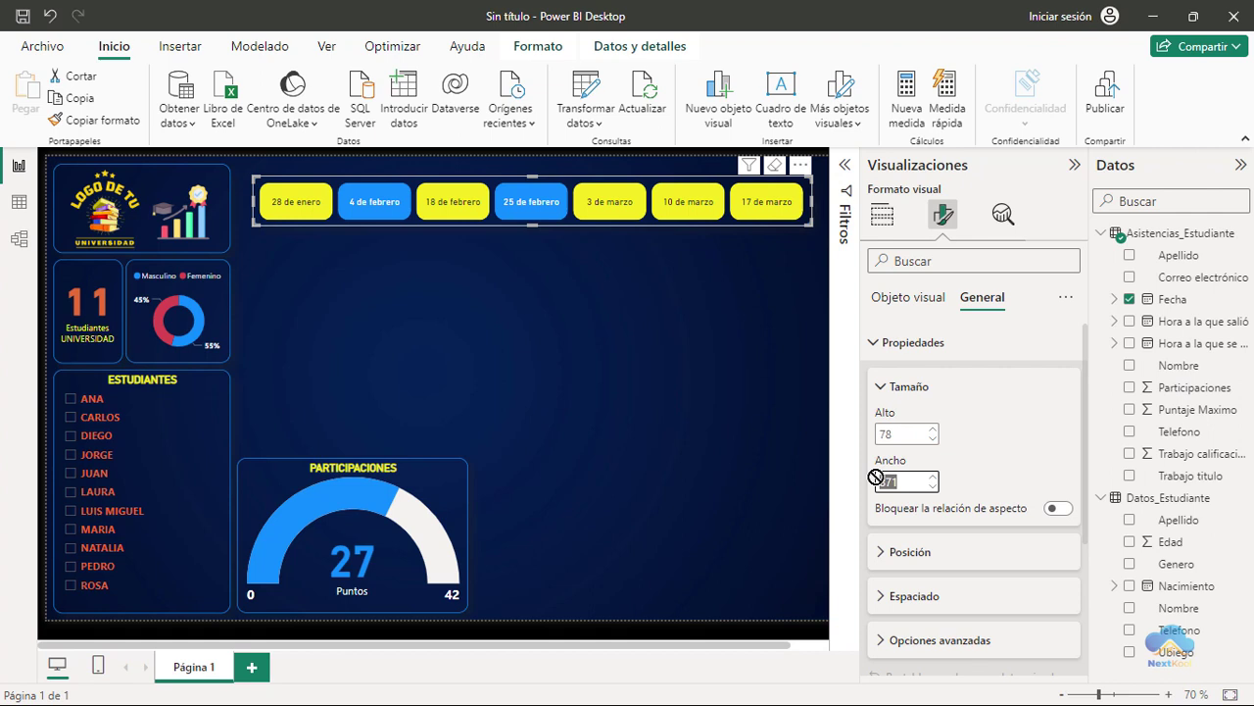
key(BackSpace)
text(69)
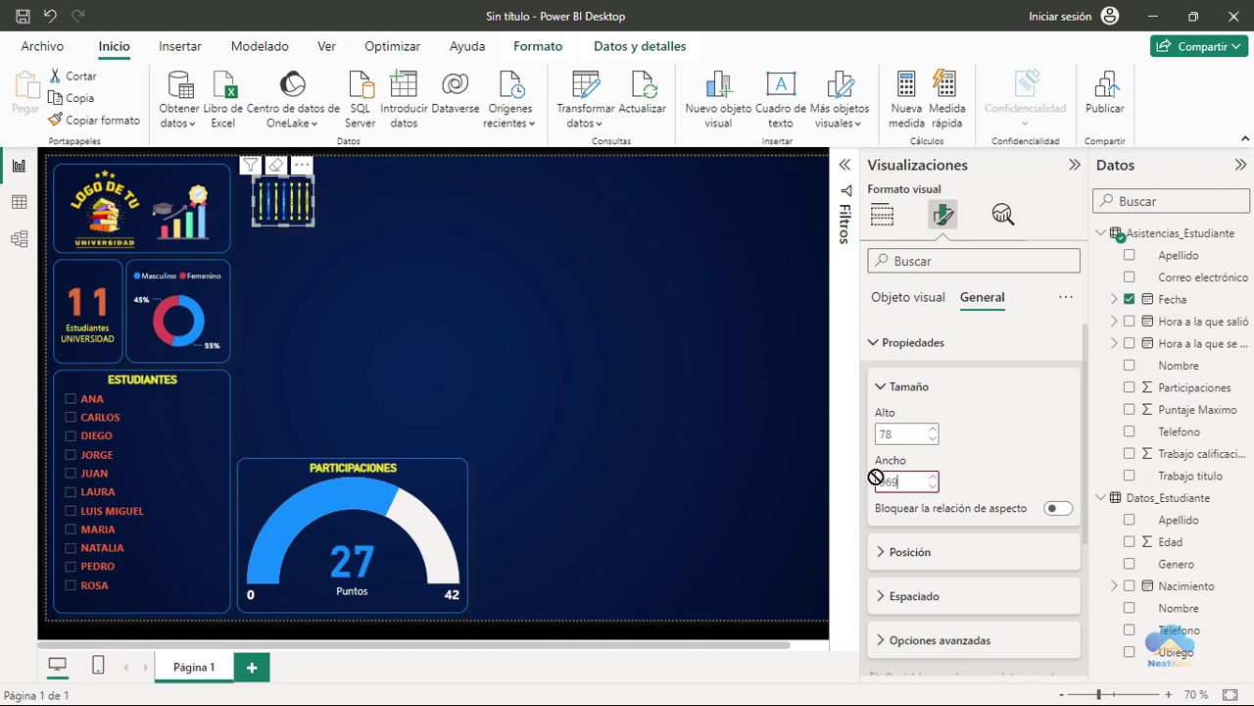
text(0)
key(Tab)
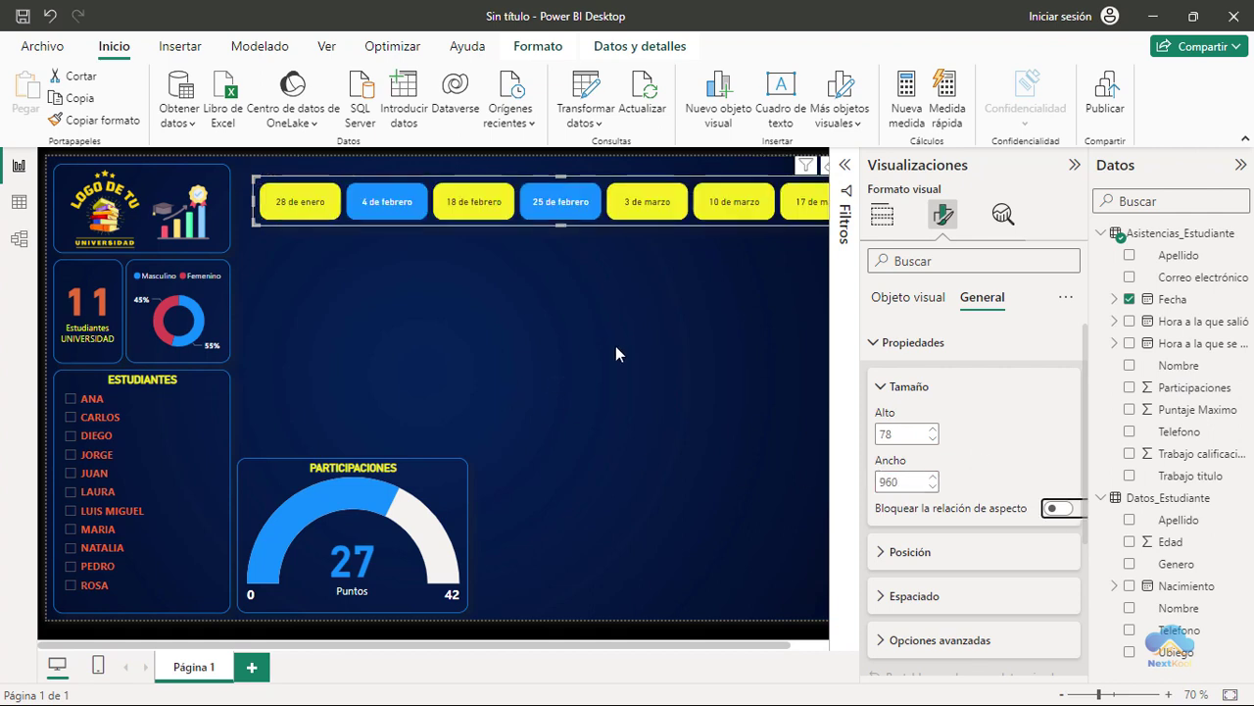
click(642, 348)
click(1075, 165)
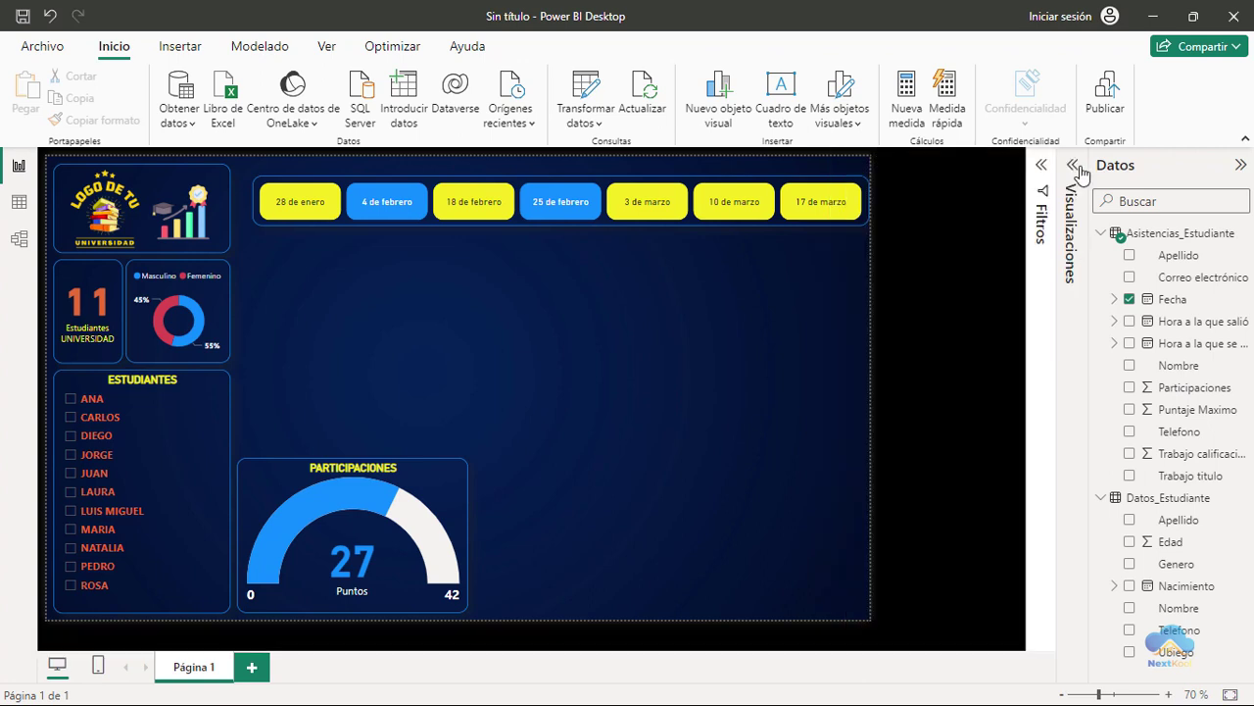